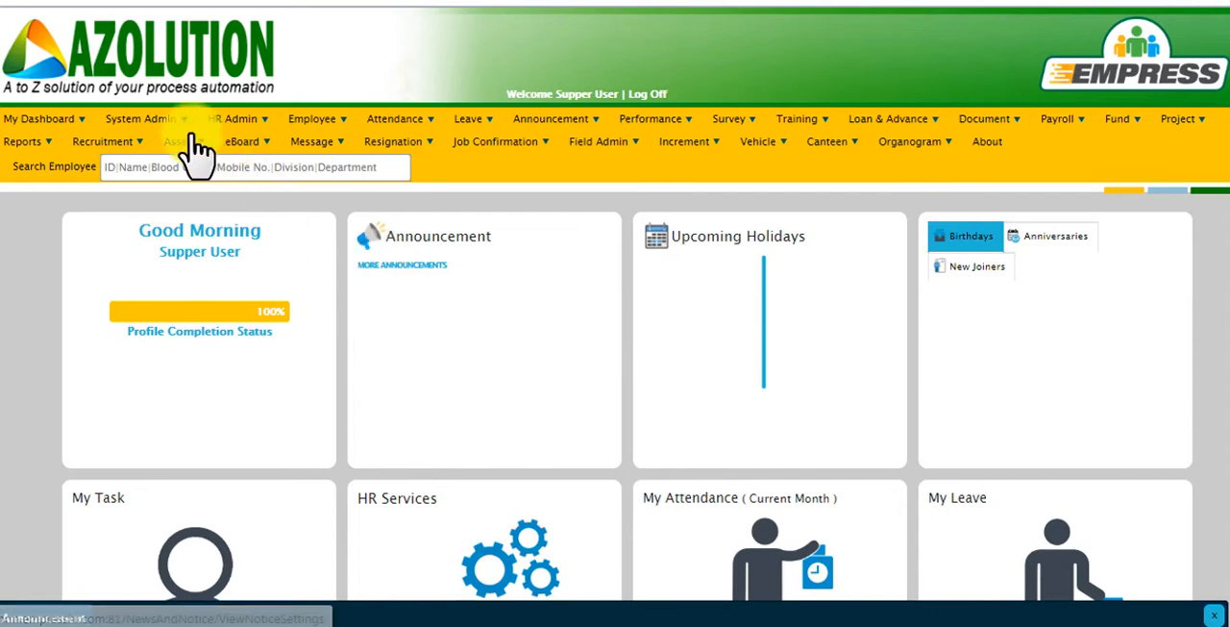
Open the SBU/company settings and start a new company record.
{"action": "mouse_move", "coordinate": [169, 122]}
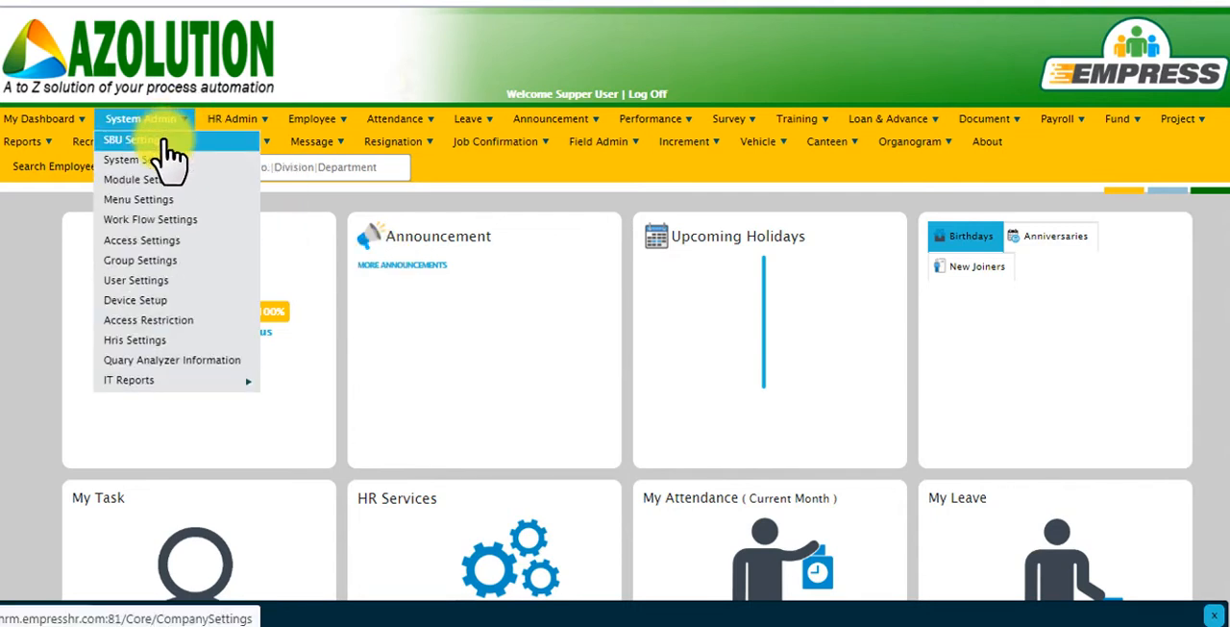
{"action": "left_click", "coordinate": [169, 159]}
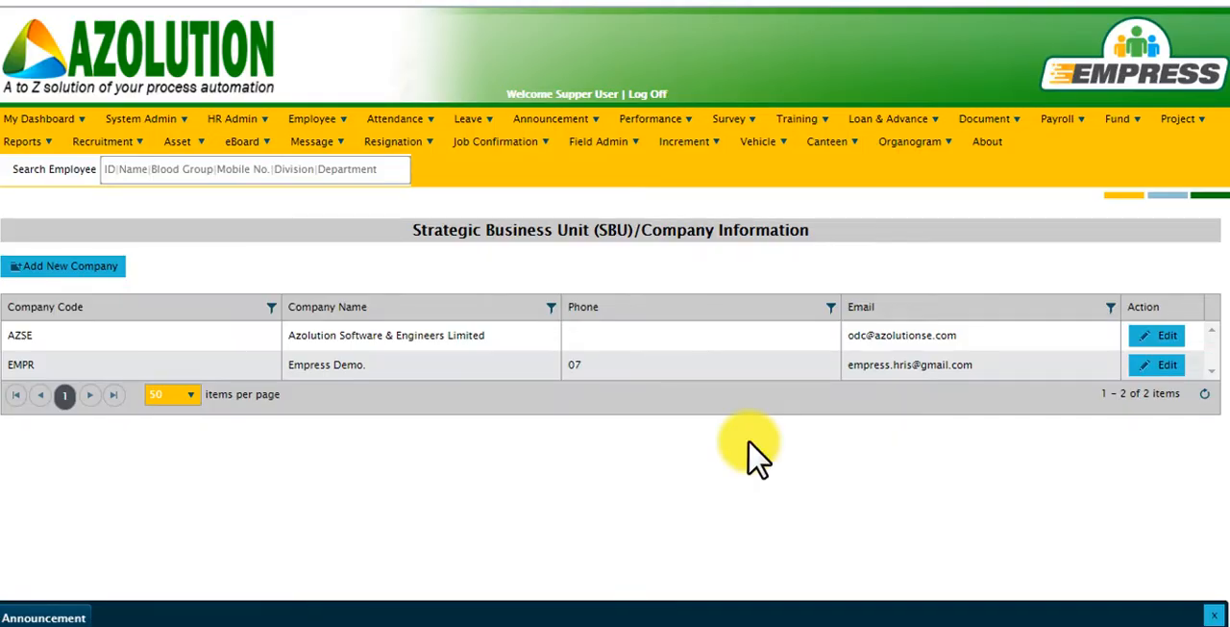
{"action": "left_click", "coordinate": [73, 269]}
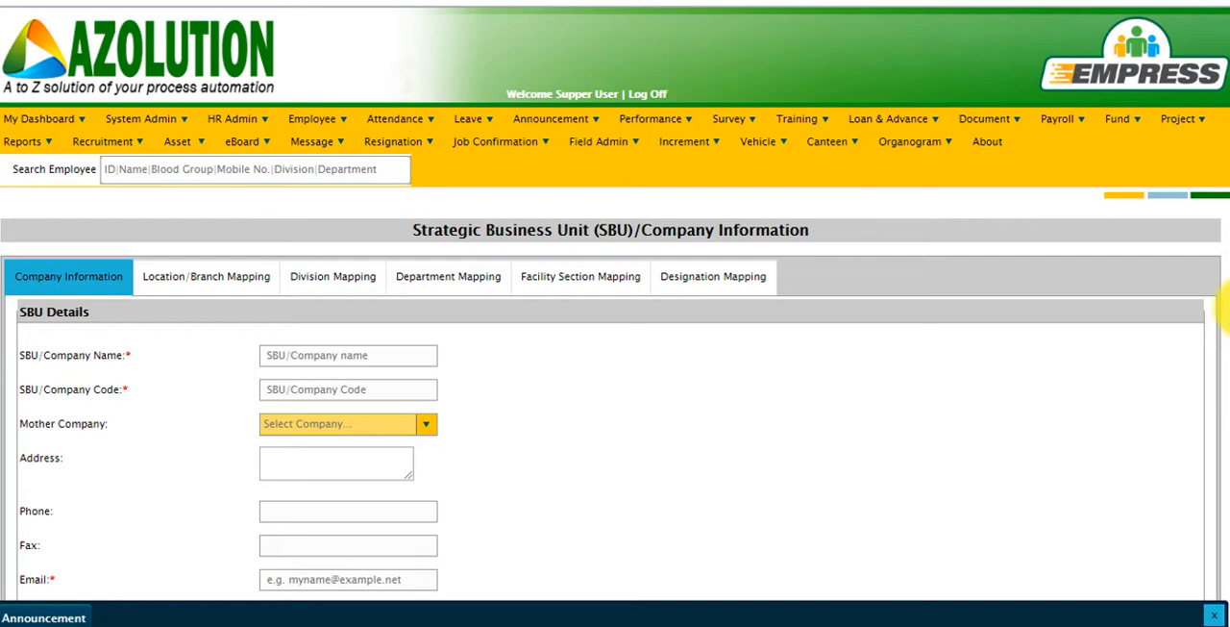
Set the new company's mother company to Azolution Software & Engineers Limited and its fiscal year start to July.
{"action": "scroll", "coordinate": [1227, 327], "scroll_direction": "down", "scroll_amount": 1}
{"action": "scroll", "coordinate": [1225, 331], "scroll_direction": "down", "scroll_amount": 3}
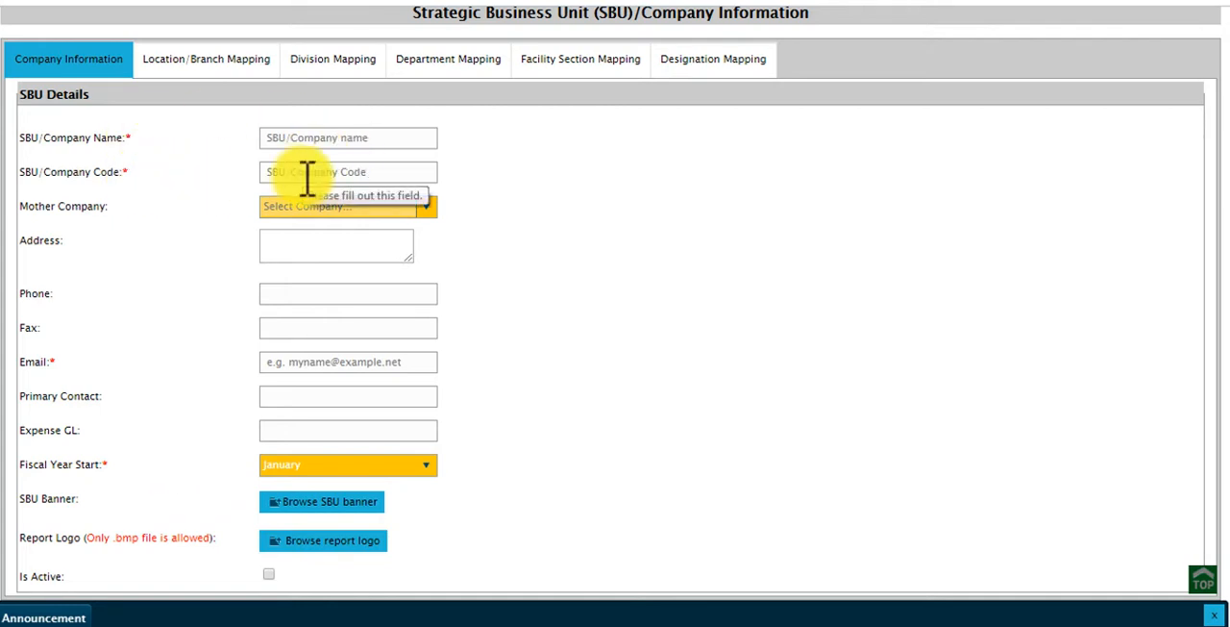
{"action": "left_click", "coordinate": [434, 227]}
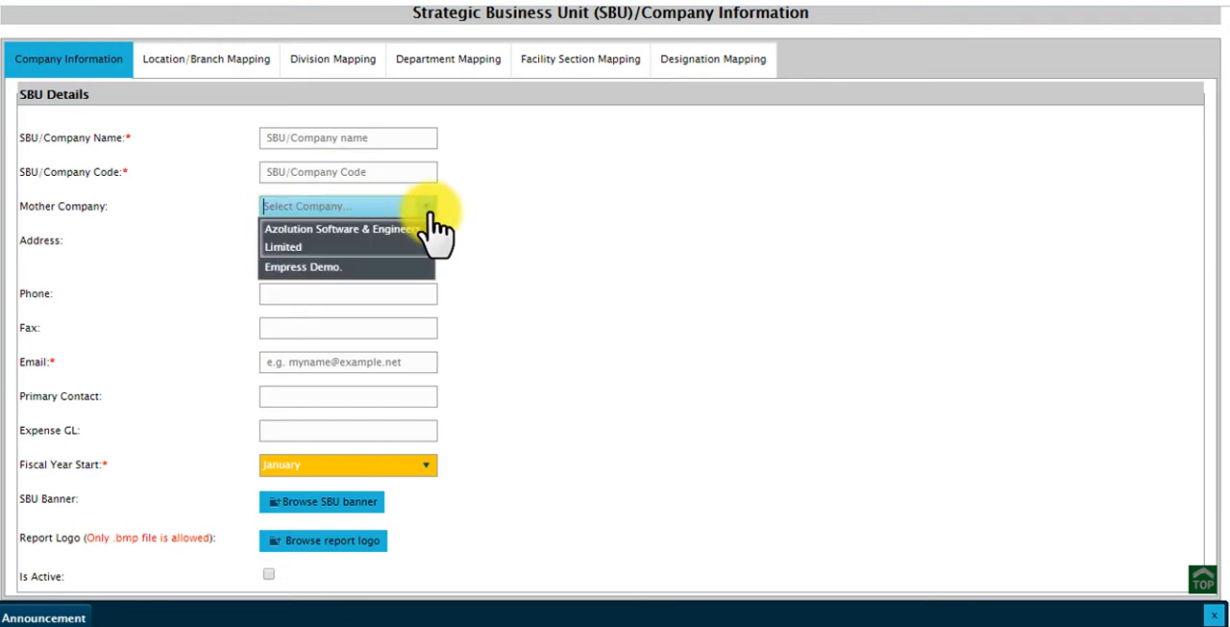
{"action": "left_click", "coordinate": [419, 249]}
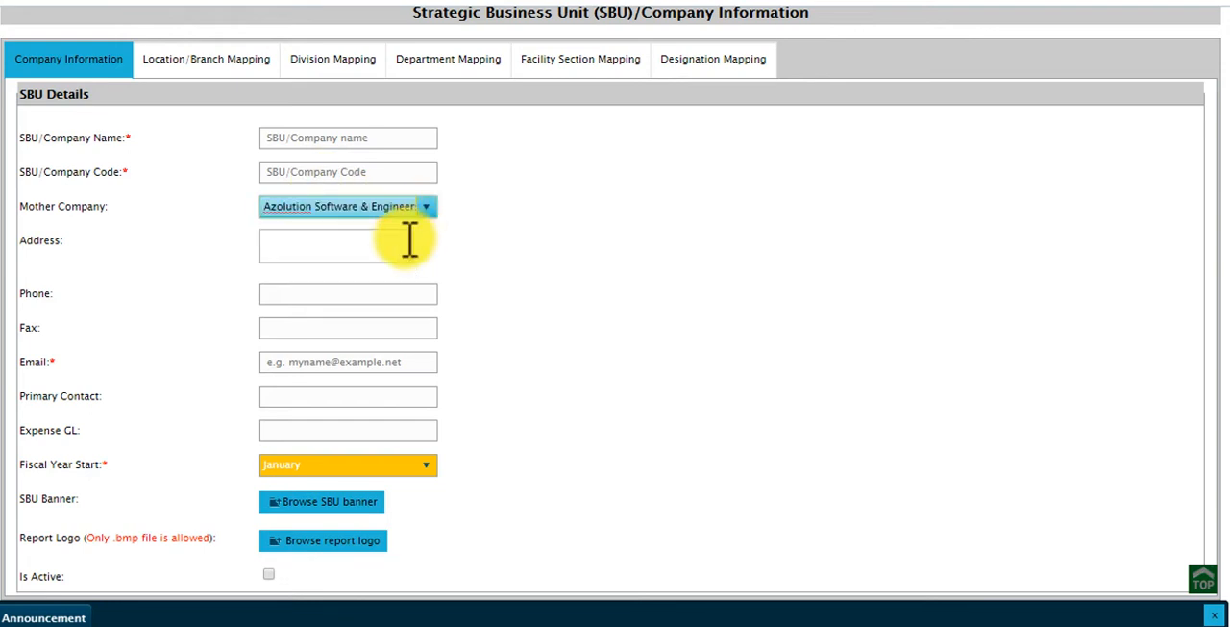
{"action": "left_click", "coordinate": [403, 244]}
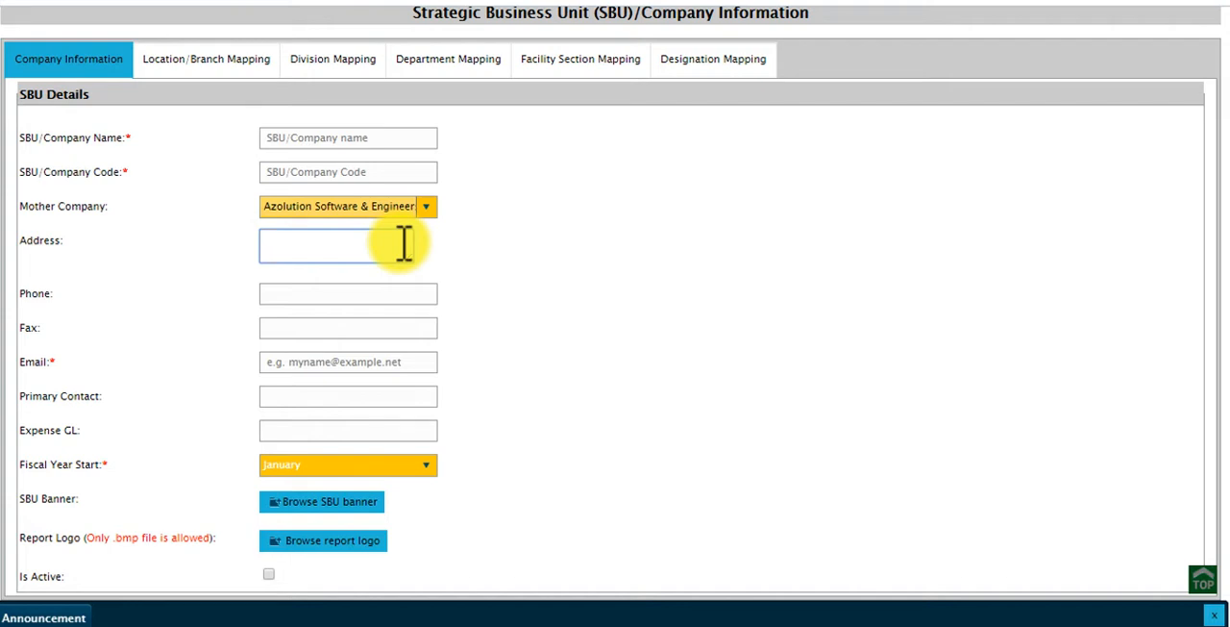
{"action": "left_click", "coordinate": [394, 481]}
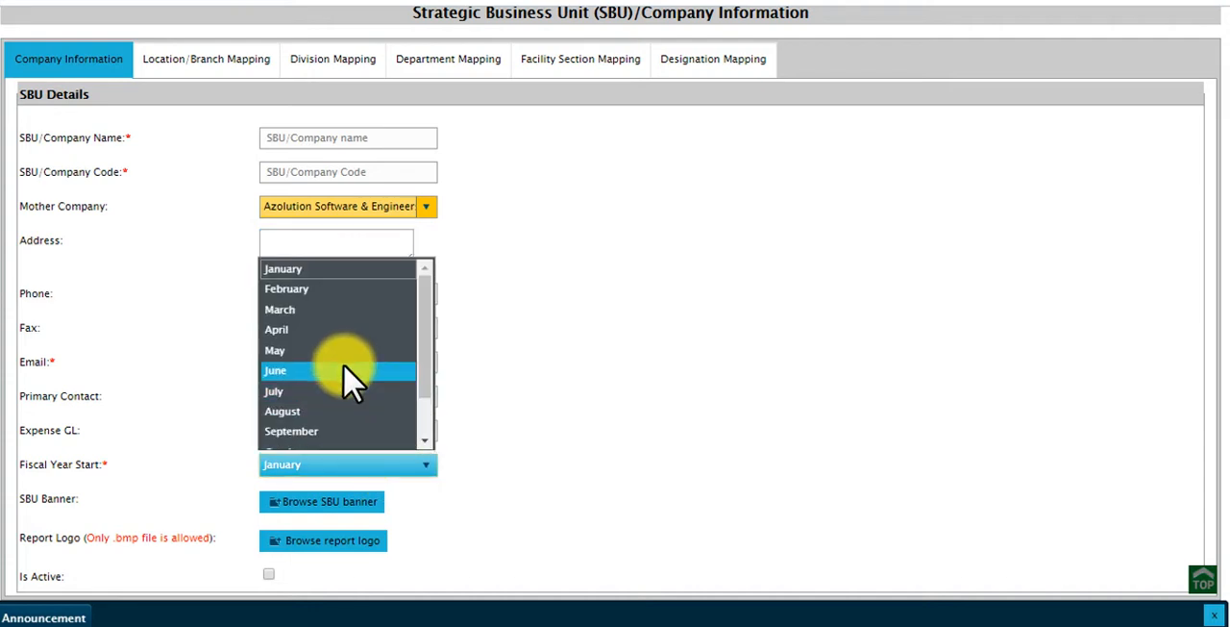
{"action": "left_click", "coordinate": [346, 391]}
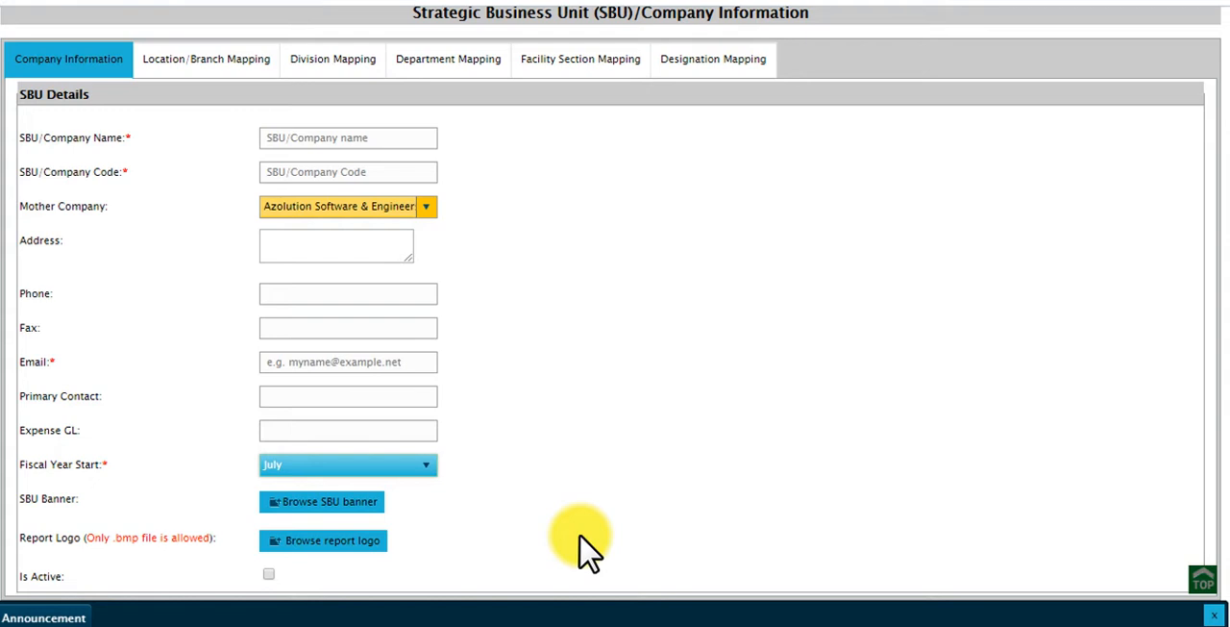
Review the new branch/location form in the branch mapping, load the Kawran Bazar branch's details for editing, and close the form without saving.
{"action": "left_click", "coordinate": [206, 58]}
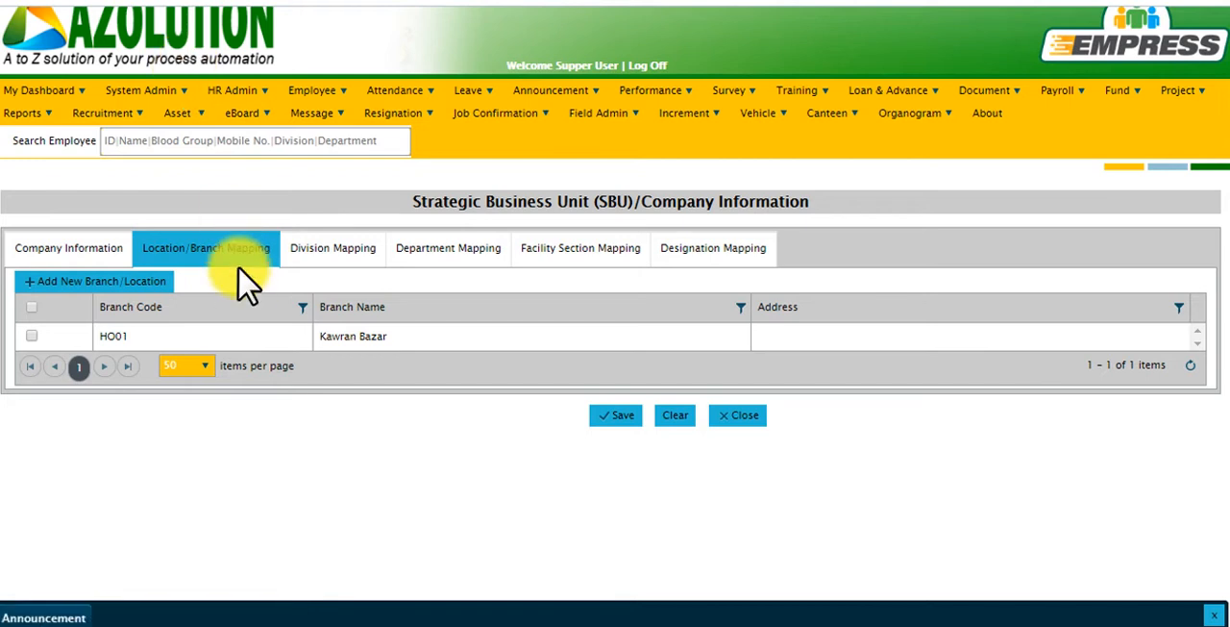
{"action": "left_click", "coordinate": [119, 284]}
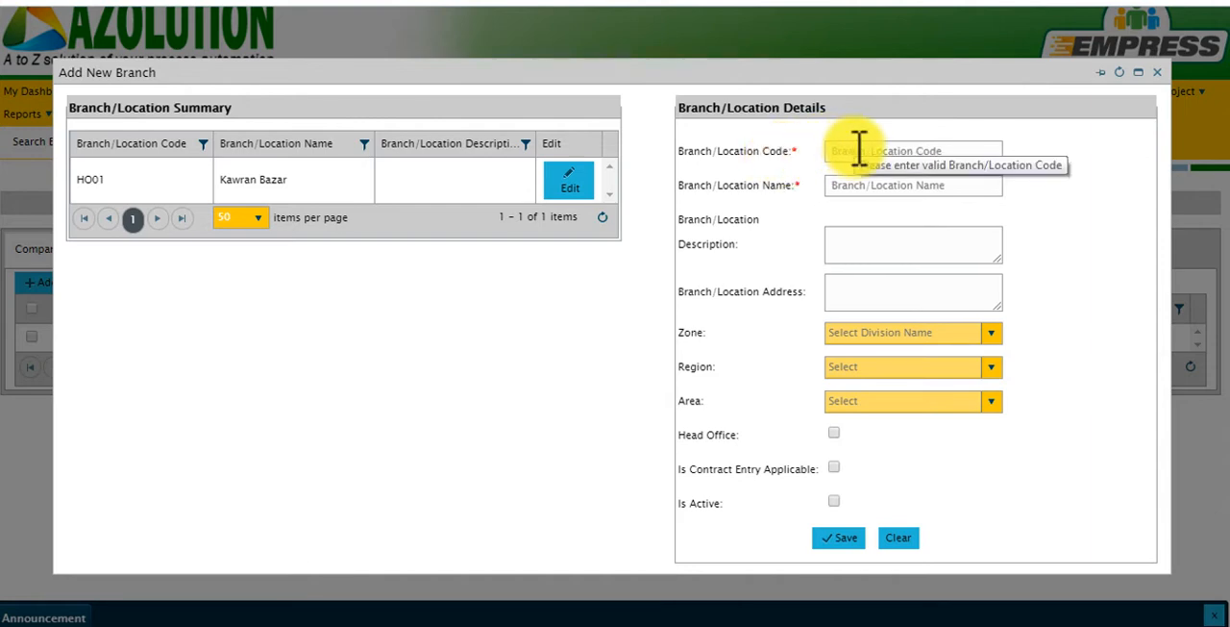
{"action": "left_click", "coordinate": [838, 187]}
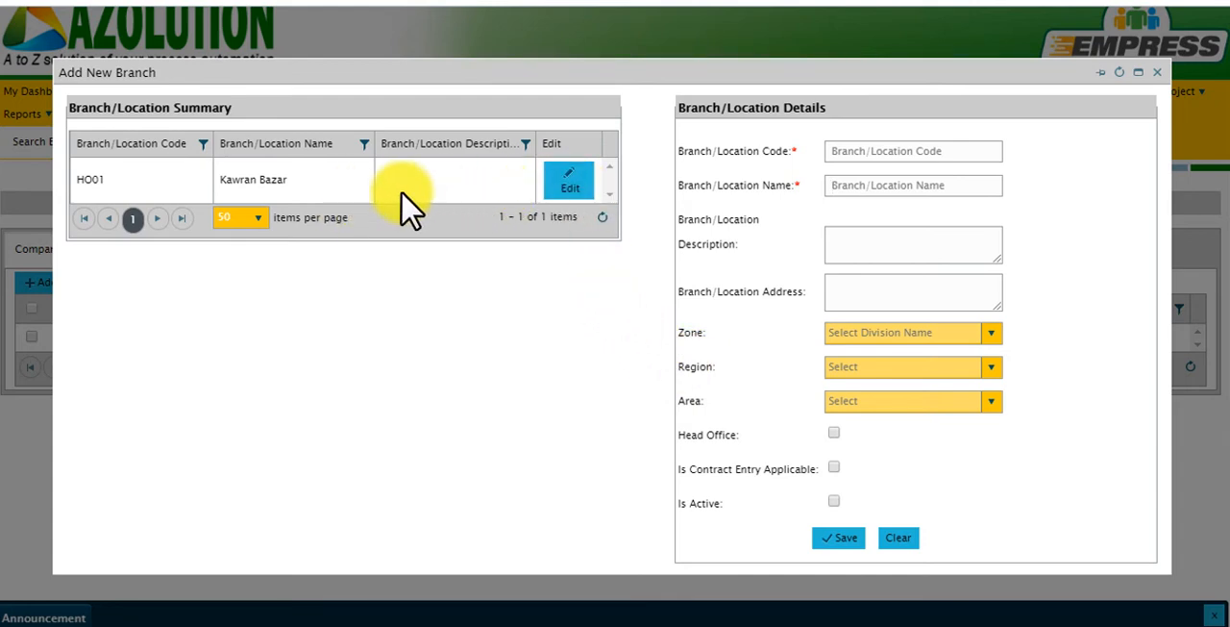
{"action": "left_click", "coordinate": [566, 187]}
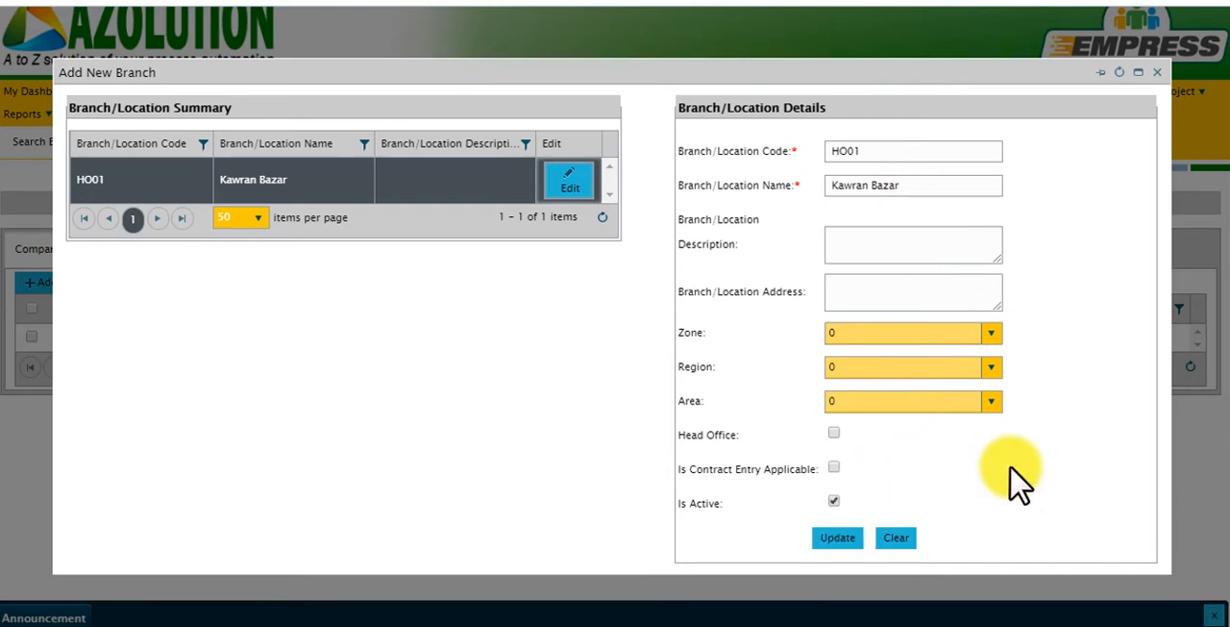
{"action": "left_click", "coordinate": [1157, 74]}
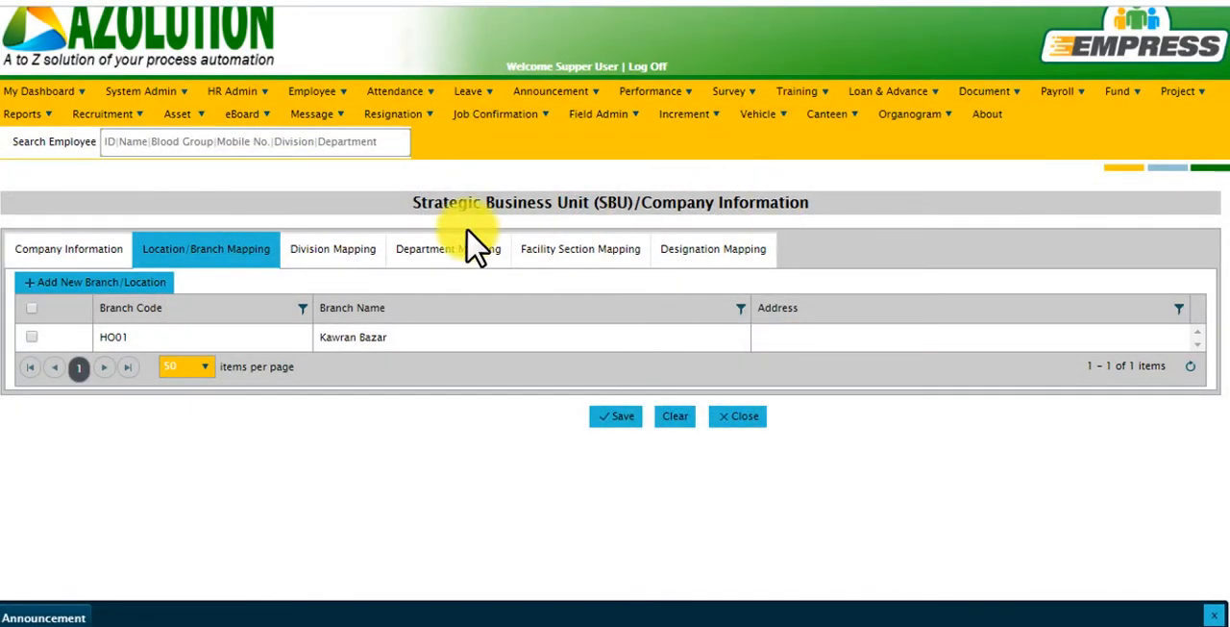
Review the new division form's code and name fields, load the IT Division's details for editing, and close the form without saving.
{"action": "left_click", "coordinate": [350, 274]}
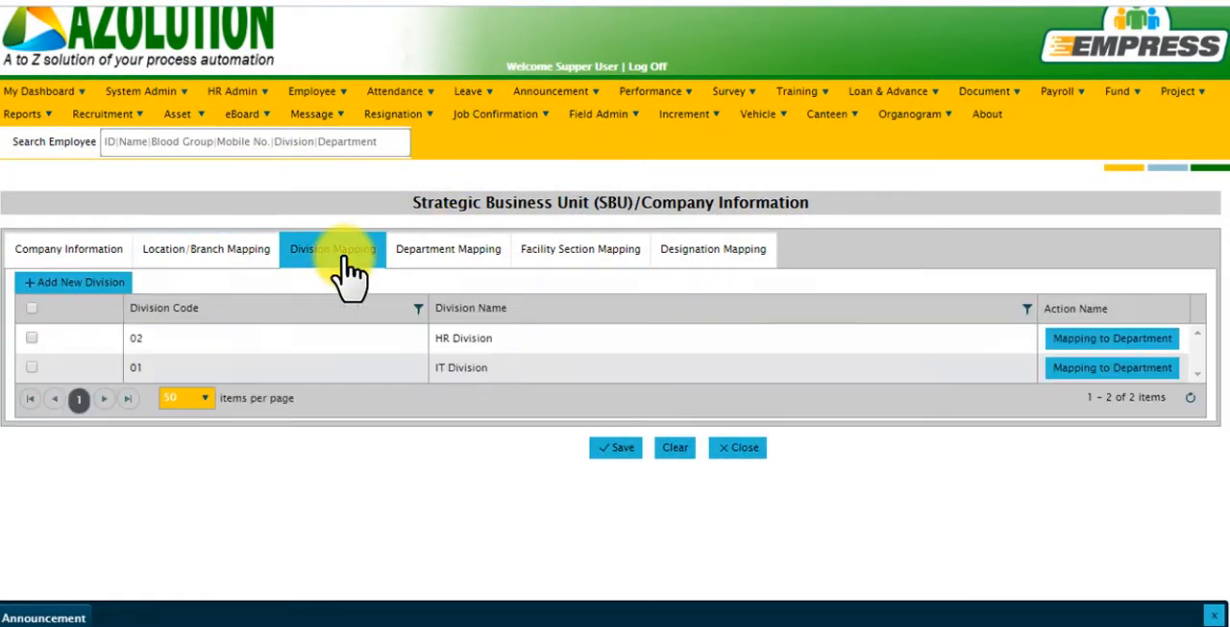
{"action": "left_click", "coordinate": [80, 282]}
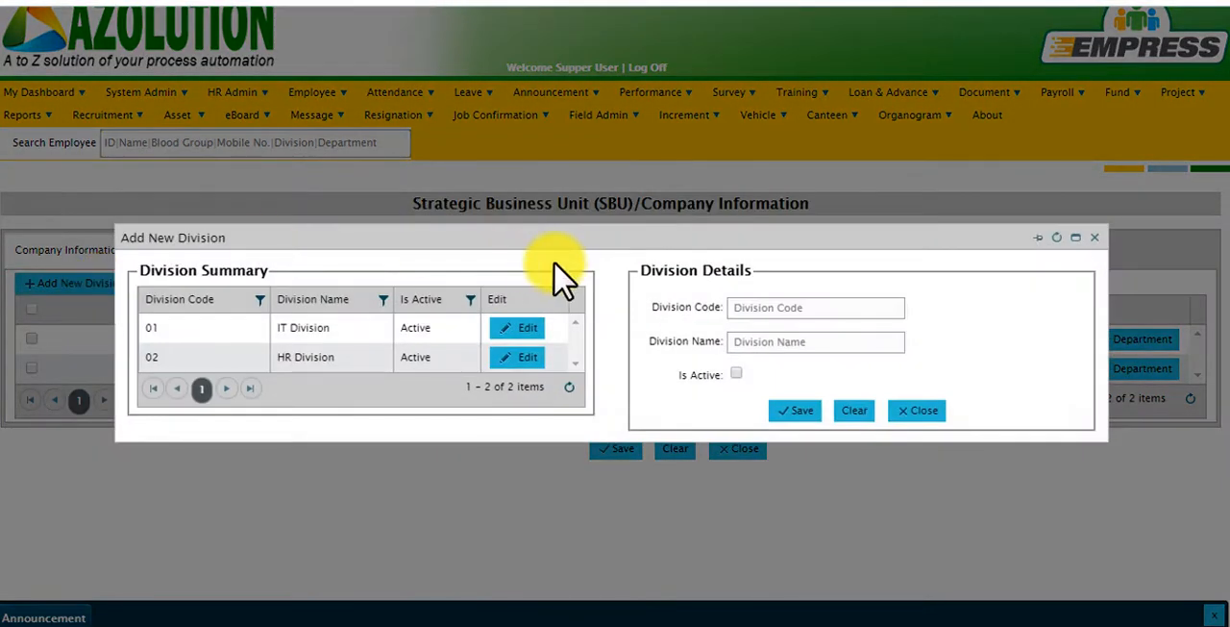
{"action": "left_click", "coordinate": [759, 314]}
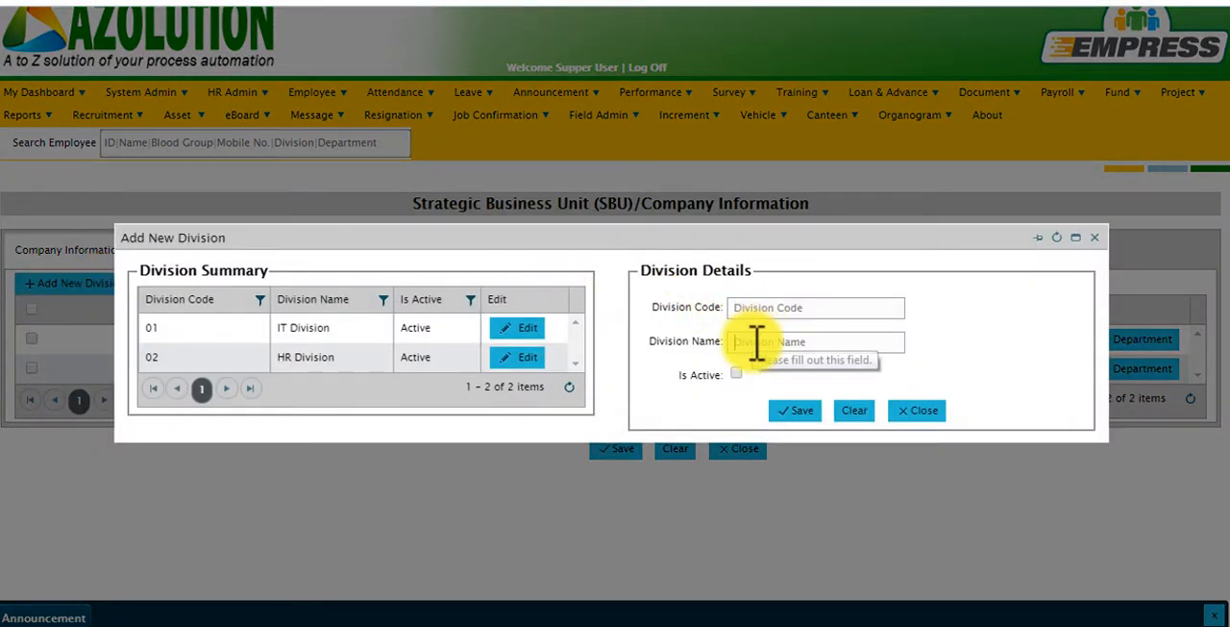
{"action": "left_click", "coordinate": [756, 343]}
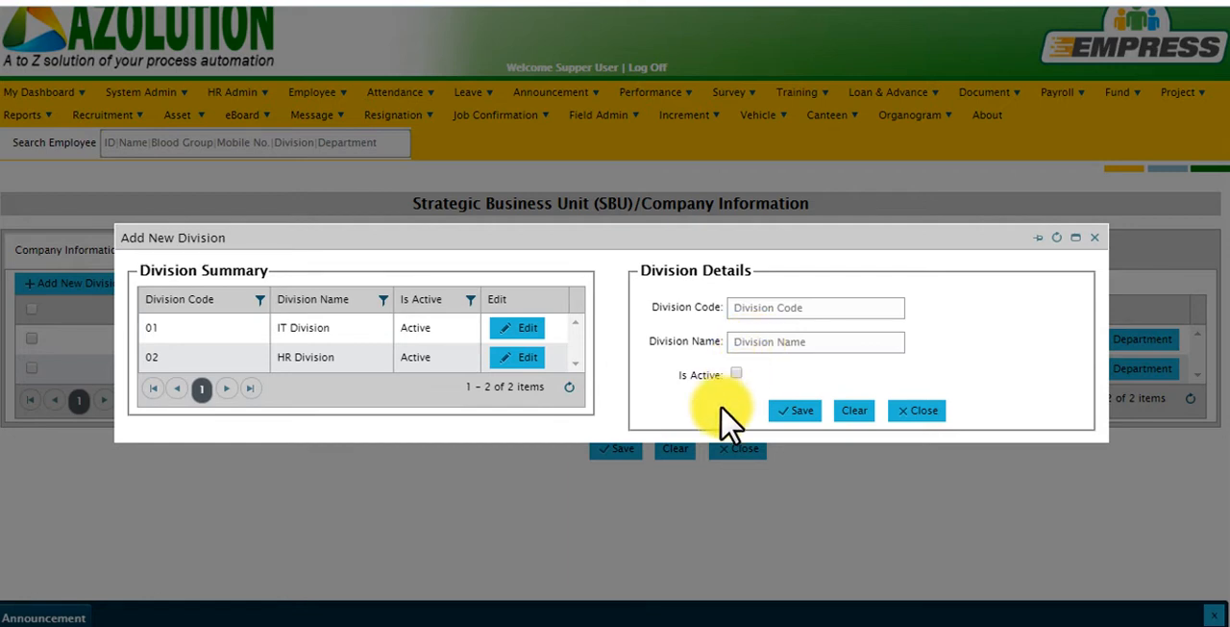
{"action": "left_click", "coordinate": [525, 328]}
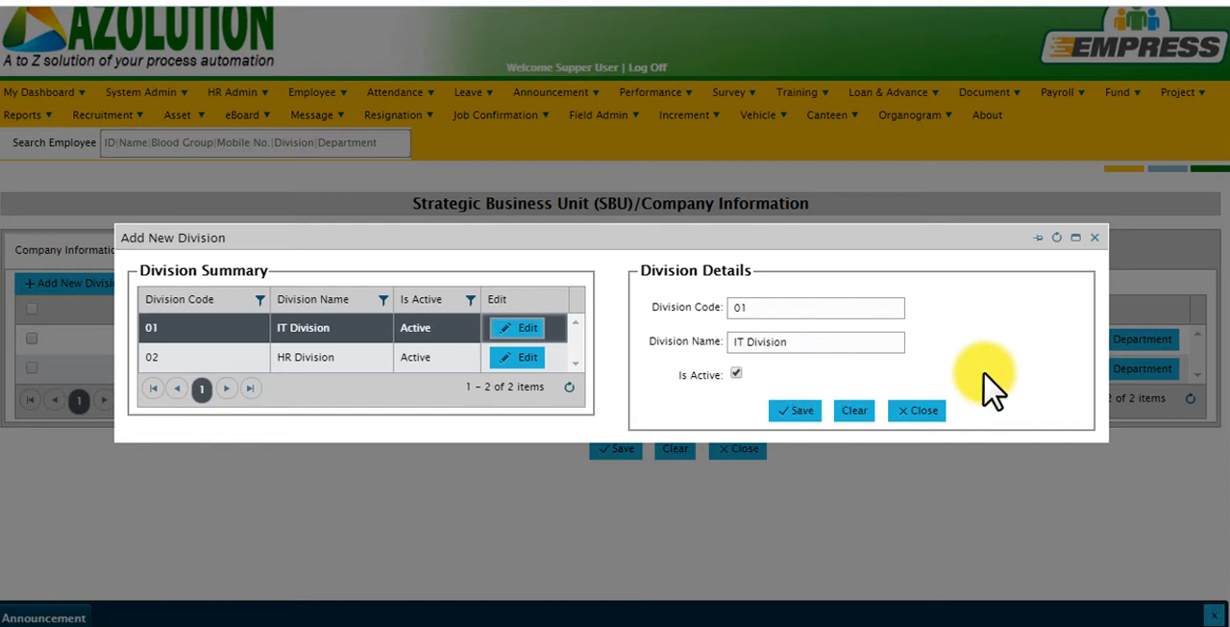
{"action": "left_click", "coordinate": [1096, 238]}
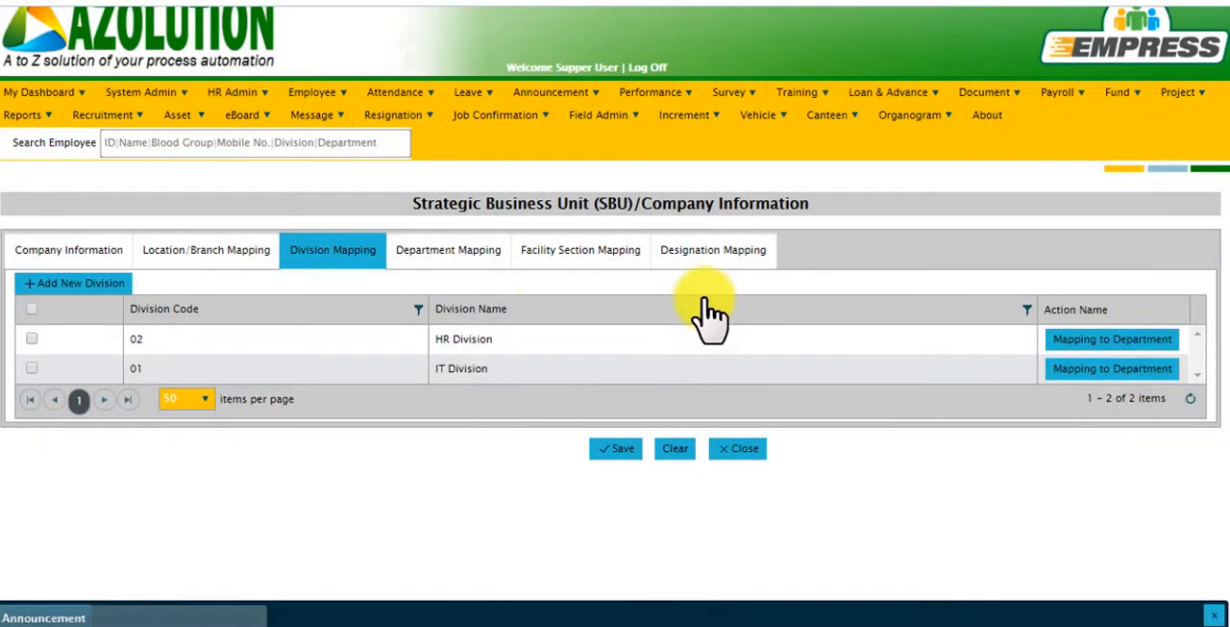
Review the new department form in the department mapping, load the Finance & Accounts details for editing, and close the form without saving.
{"action": "left_click", "coordinate": [464, 260]}
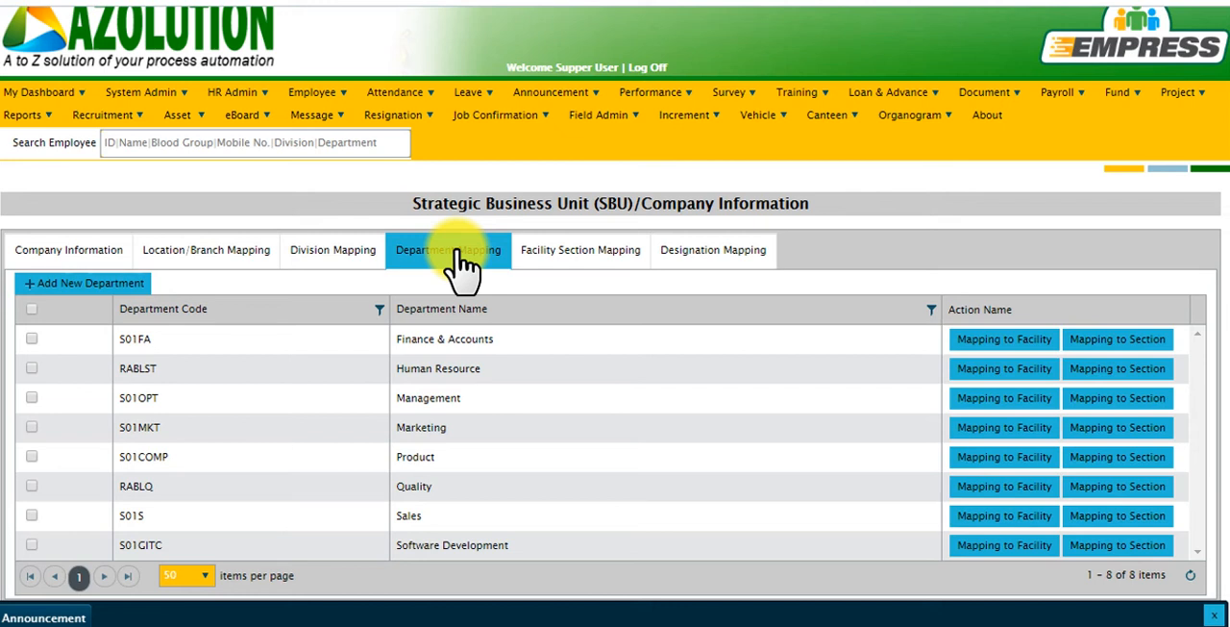
{"action": "left_click", "coordinate": [121, 290]}
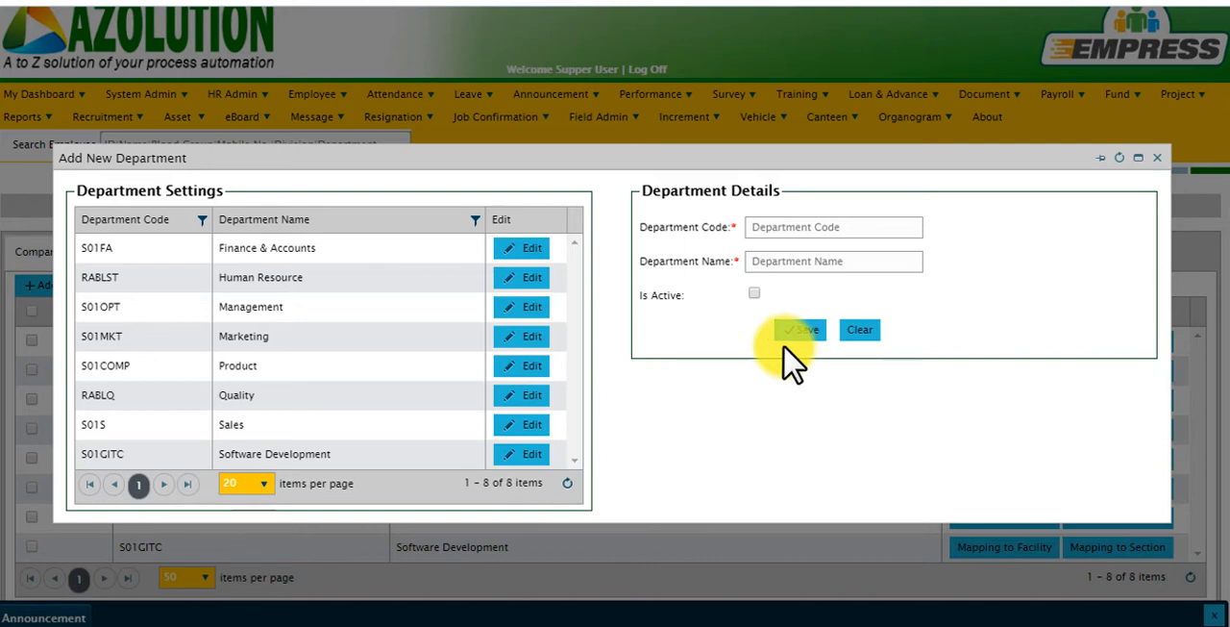
{"action": "left_click", "coordinate": [532, 252]}
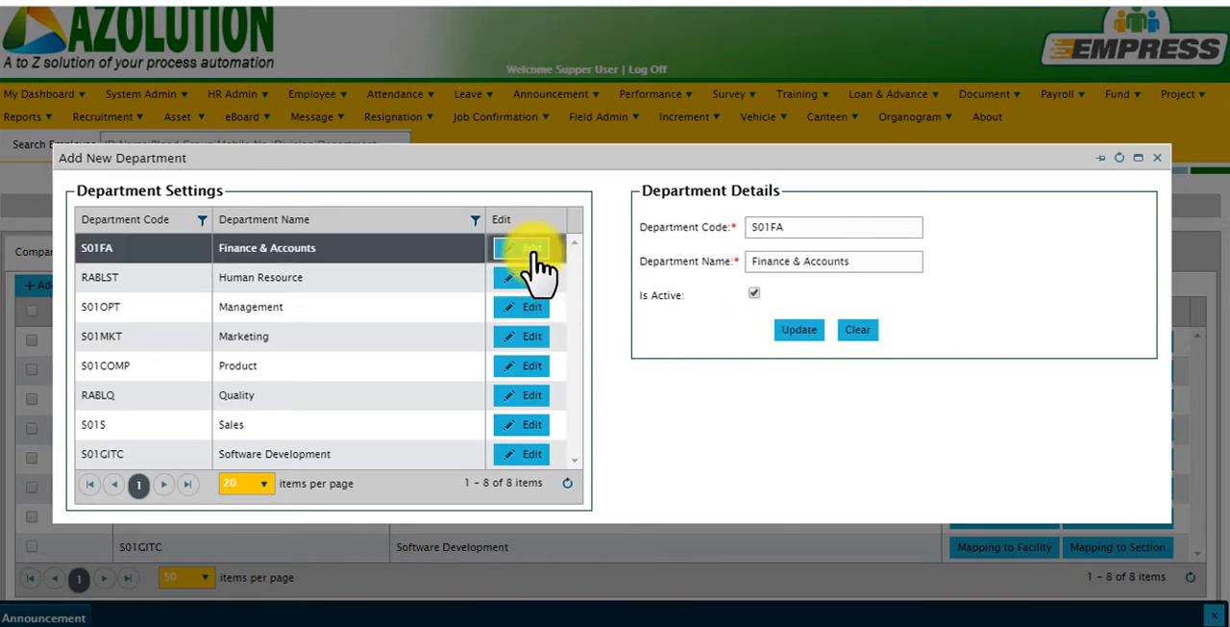
{"action": "left_click", "coordinate": [797, 233]}
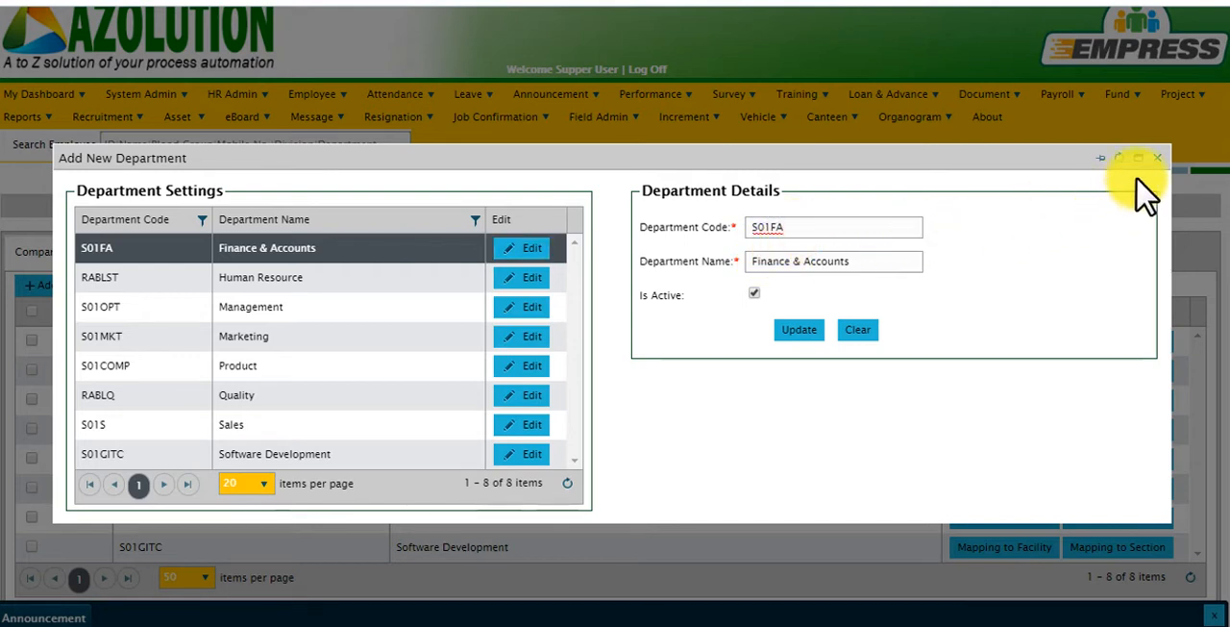
{"action": "left_click_drag", "start_coordinate": [1149, 173], "coordinate": [1157, 163]}
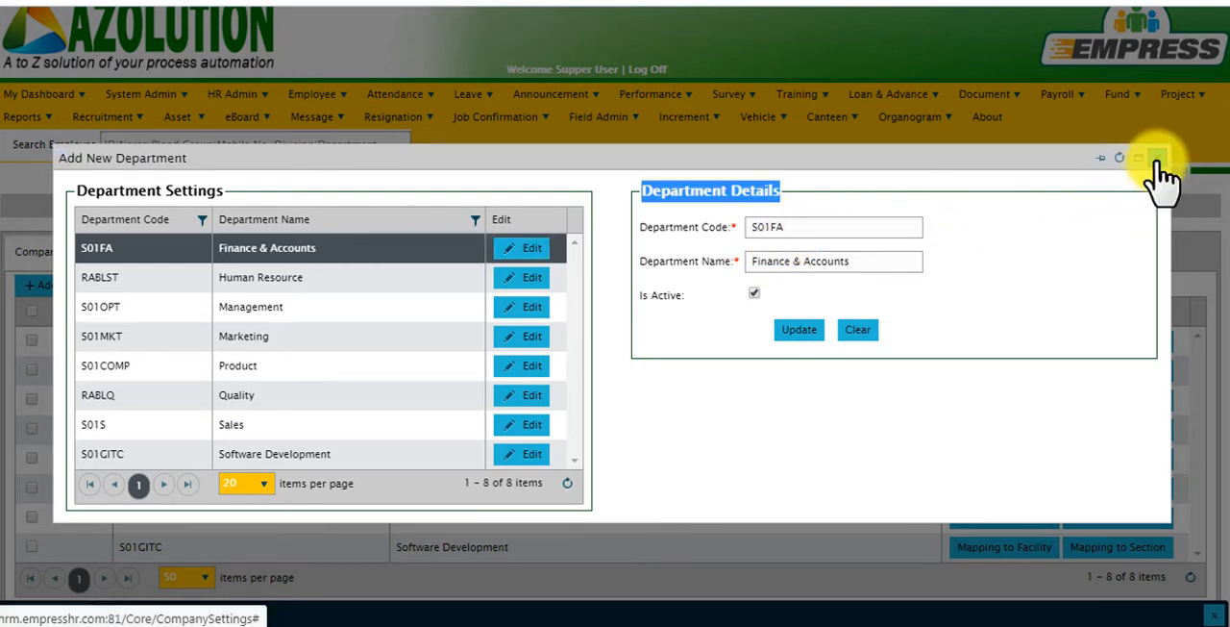
{"action": "left_click", "coordinate": [1159, 159]}
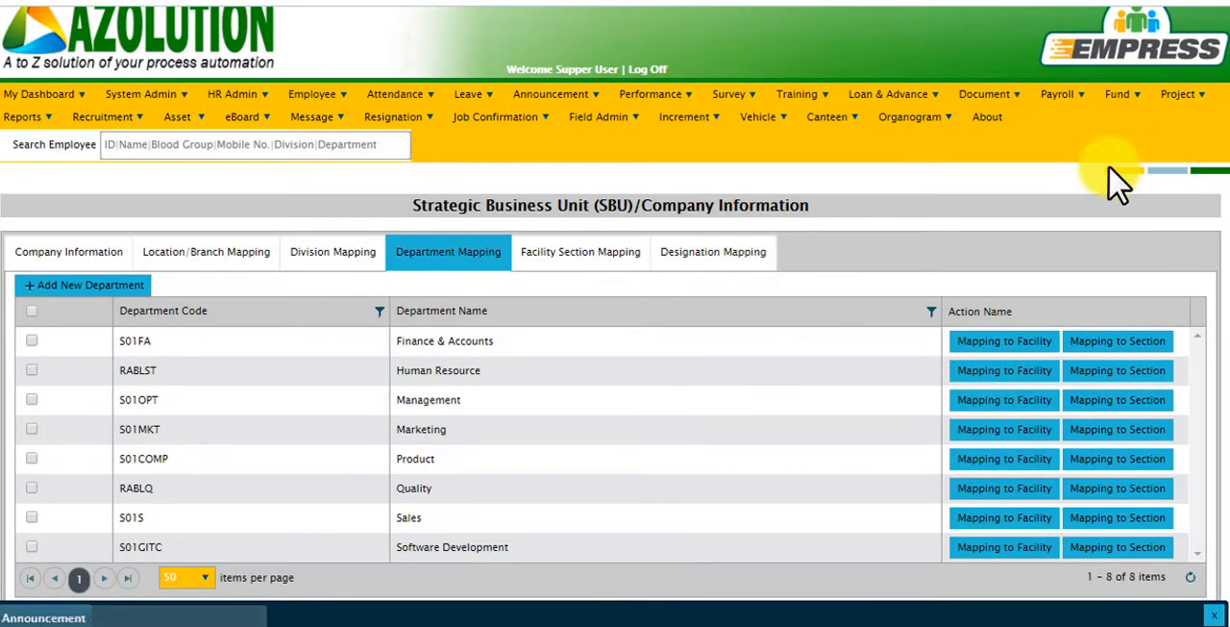
Review the new facility form in the facility section mapping, load the Marketing facility's details for editing, and close the form without saving.
{"action": "left_click", "coordinate": [601, 261]}
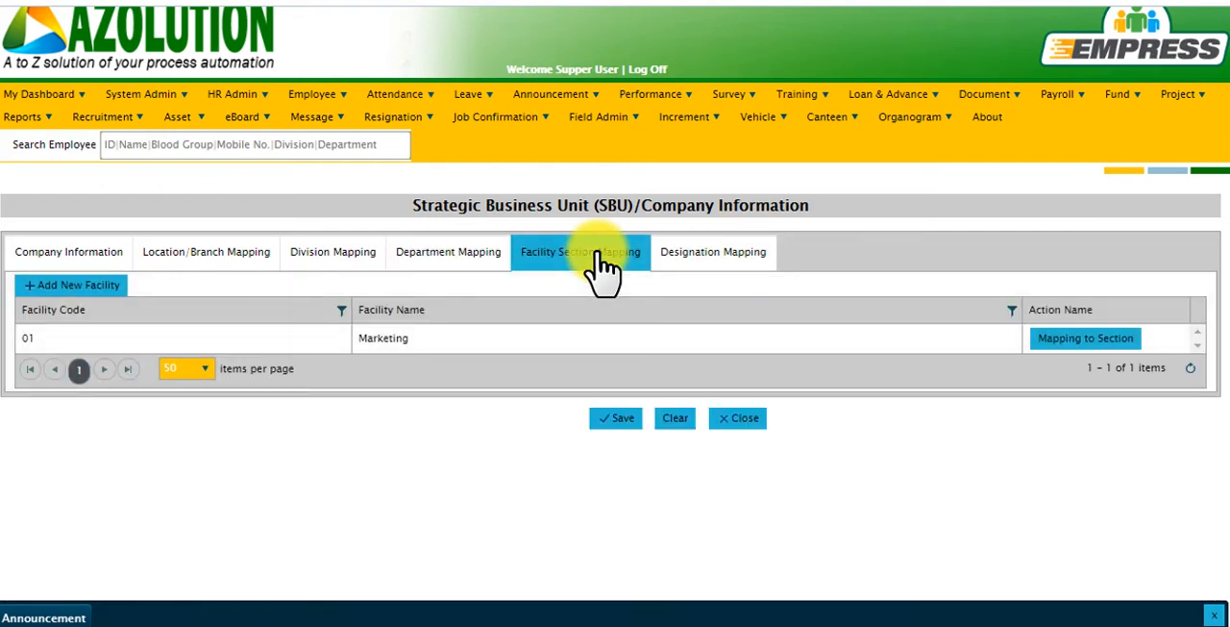
{"action": "left_click", "coordinate": [109, 288]}
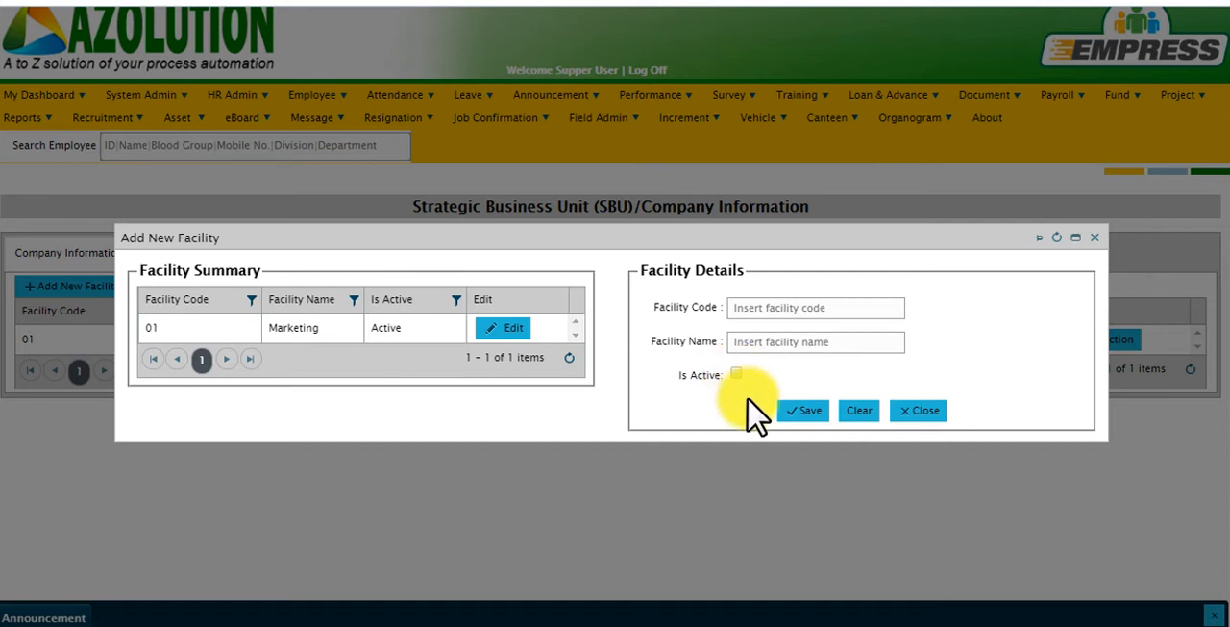
{"action": "left_click", "coordinate": [509, 330]}
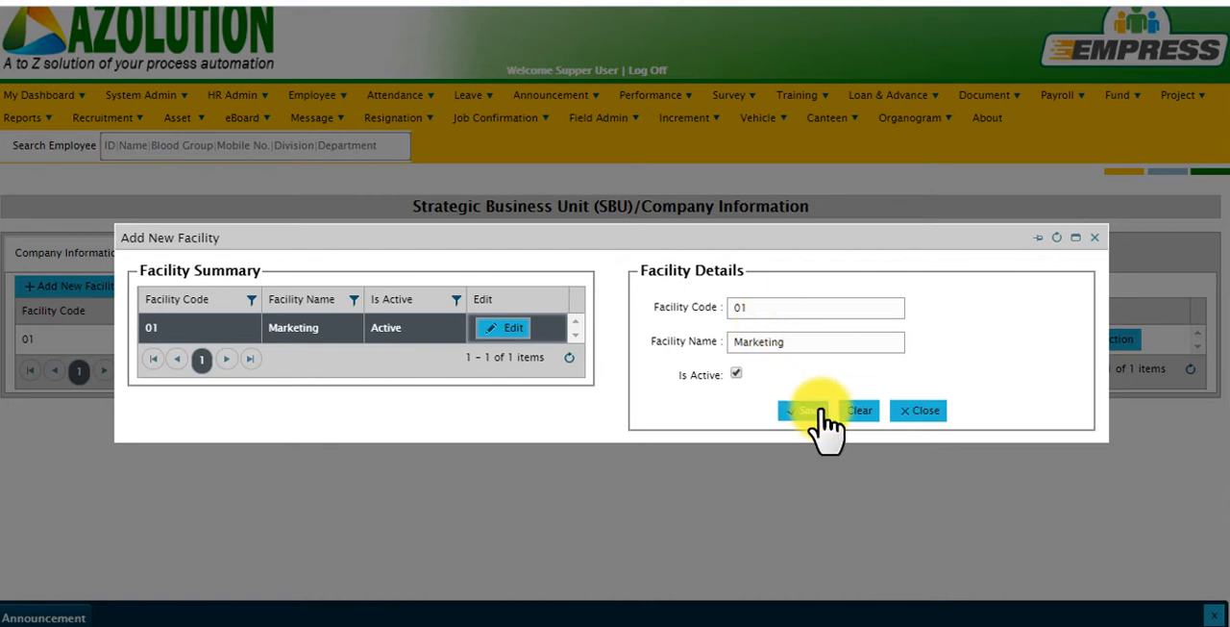
{"action": "left_click", "coordinate": [1093, 237]}
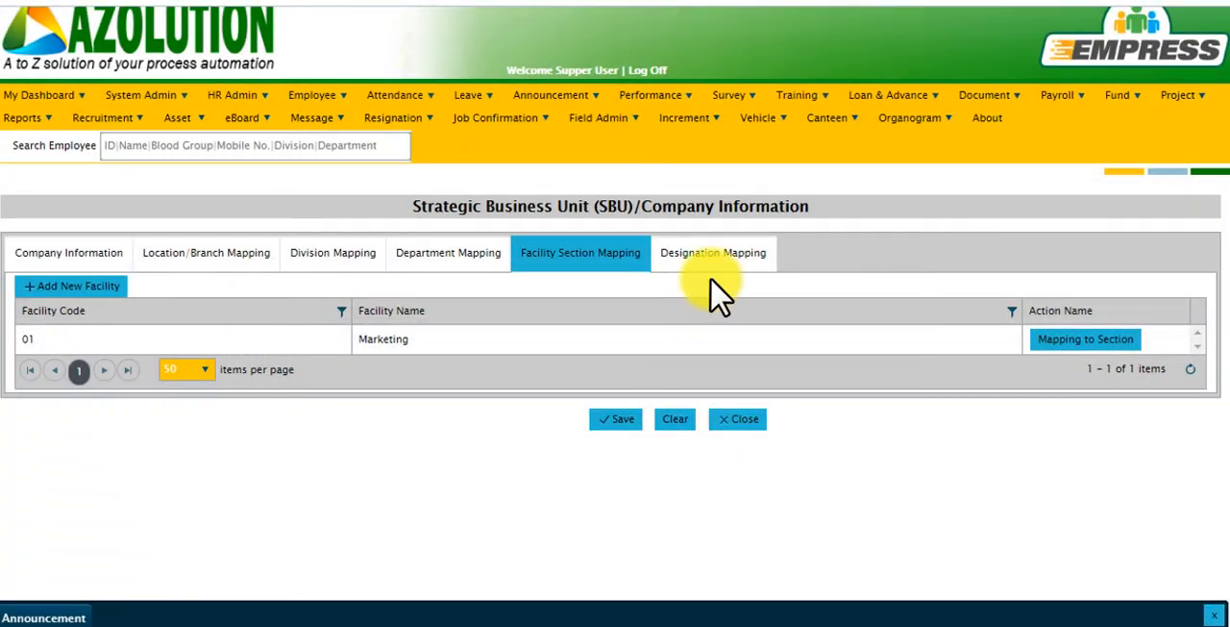
Review the new designation form's code, name and parent designation fields in the designation mapping, and look at the designation type entry form without adding a type.
{"action": "left_click", "coordinate": [722, 271]}
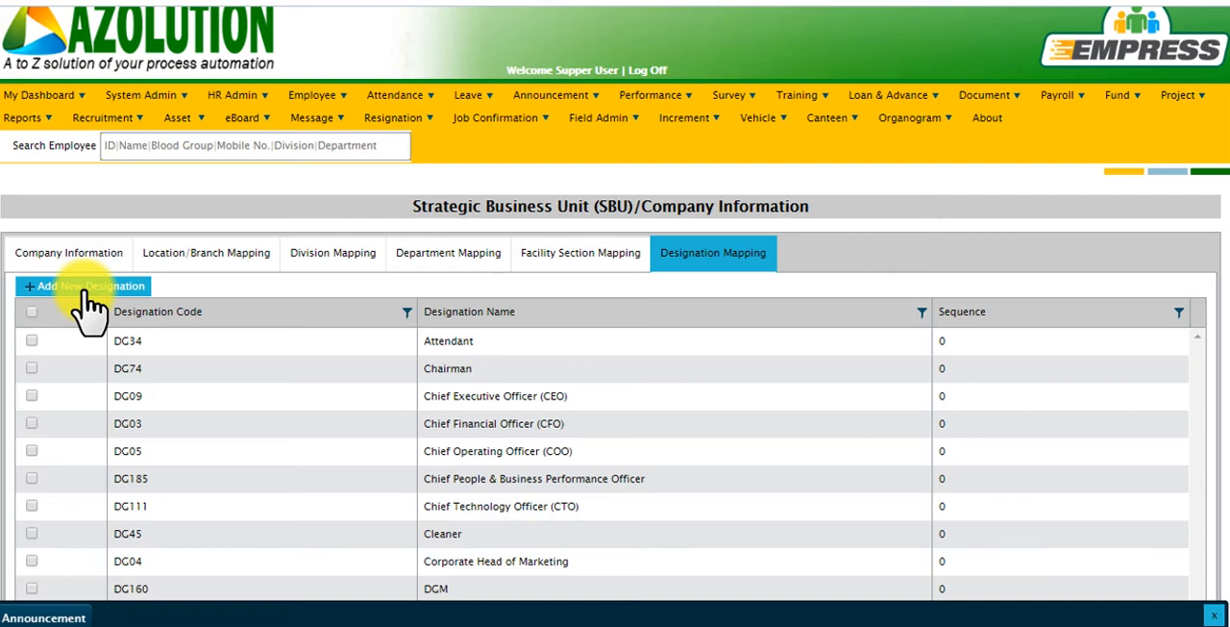
{"action": "left_click", "coordinate": [86, 289]}
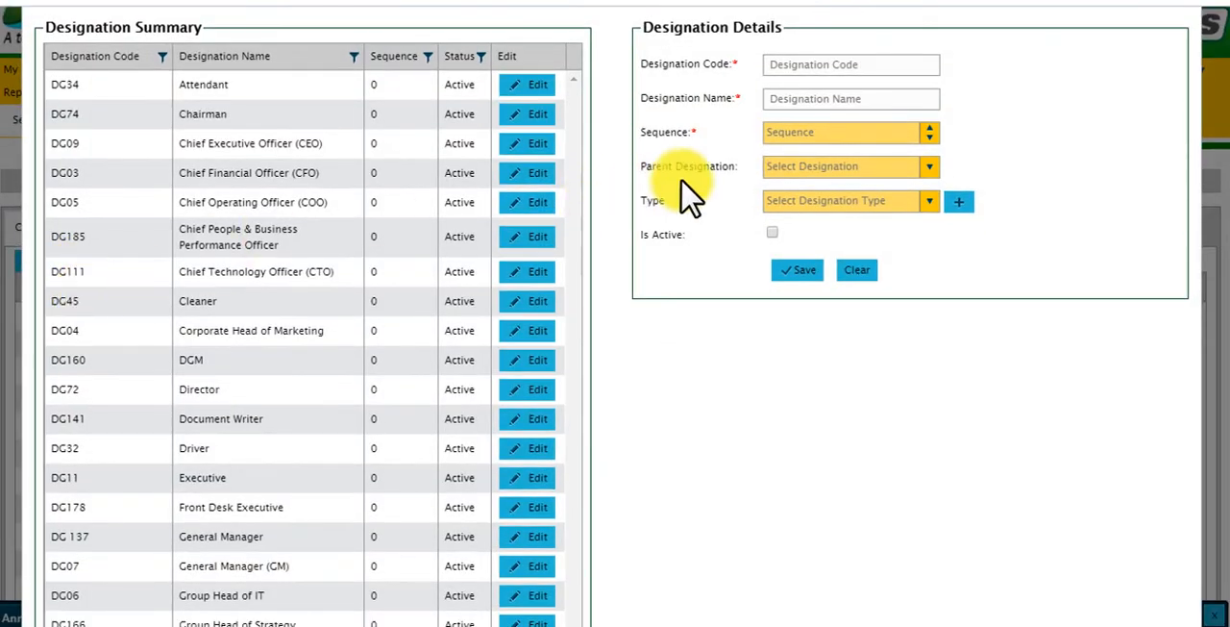
{"action": "left_click", "coordinate": [832, 60]}
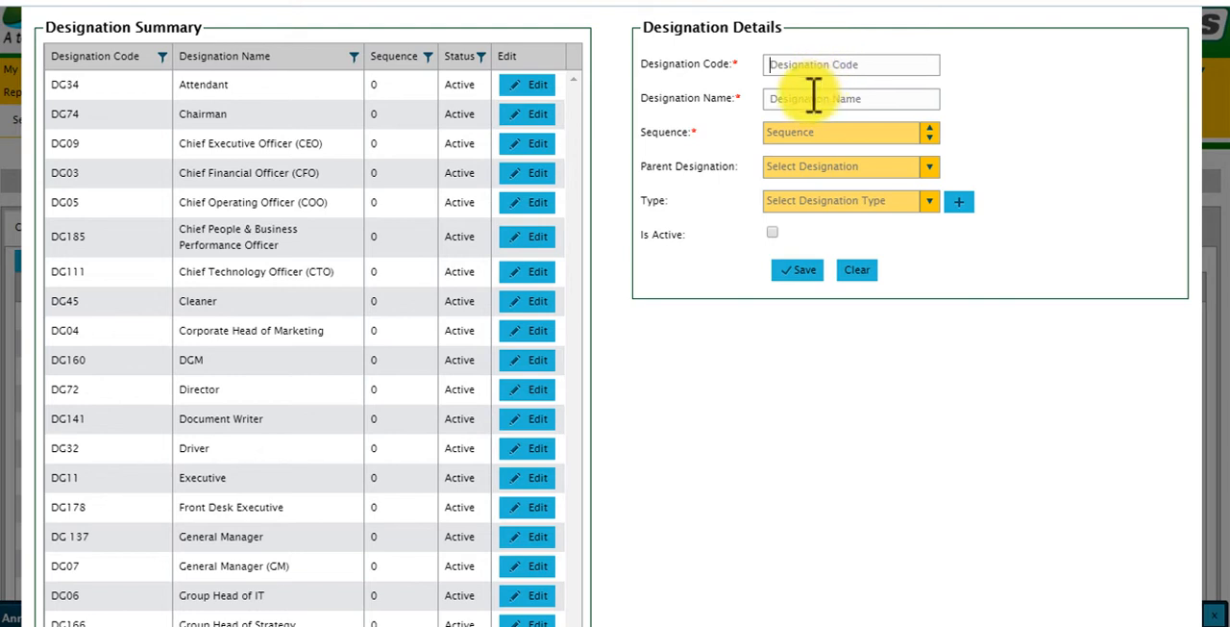
{"action": "left_click", "coordinate": [813, 96]}
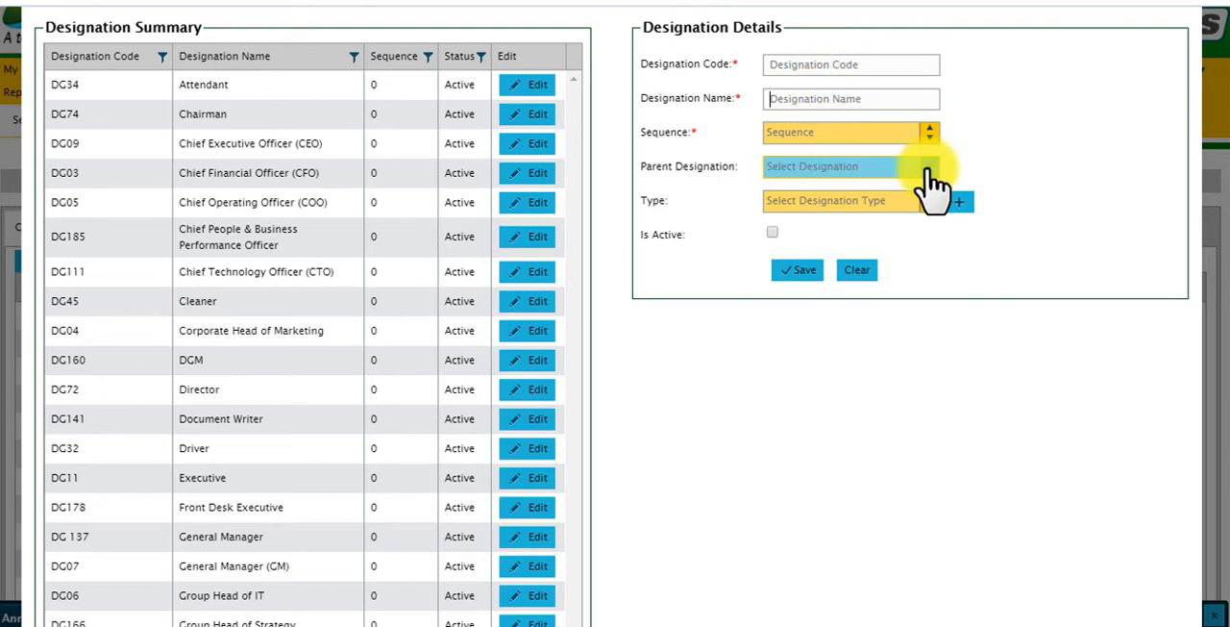
{"action": "left_click", "coordinate": [927, 173]}
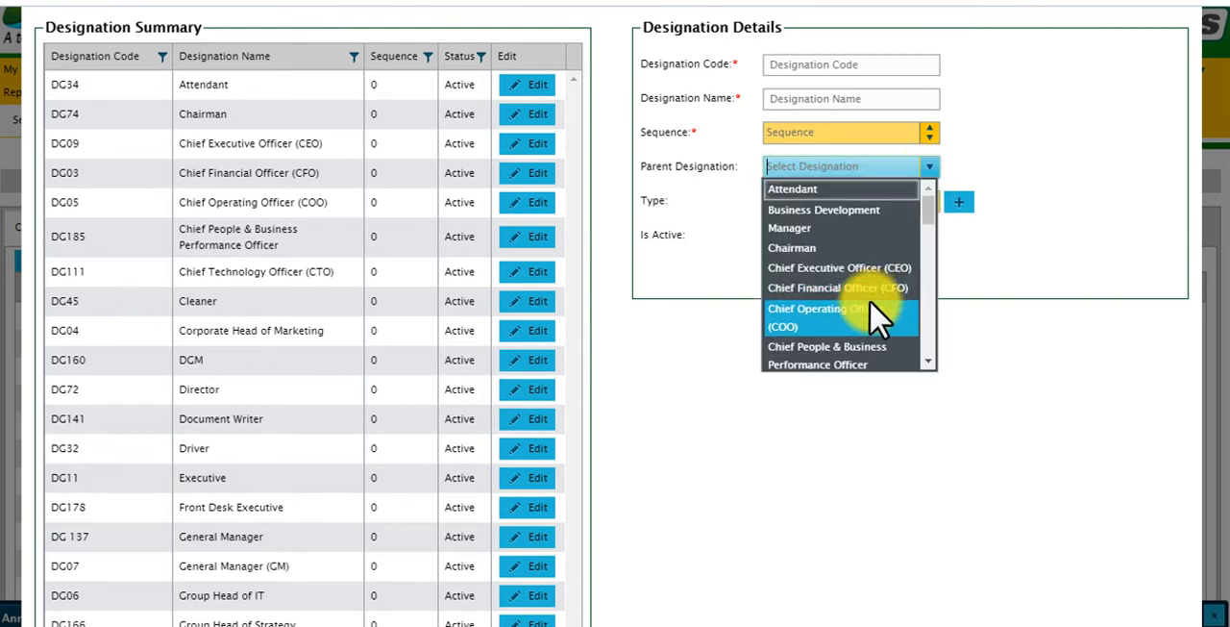
{"action": "left_click", "coordinate": [719, 227]}
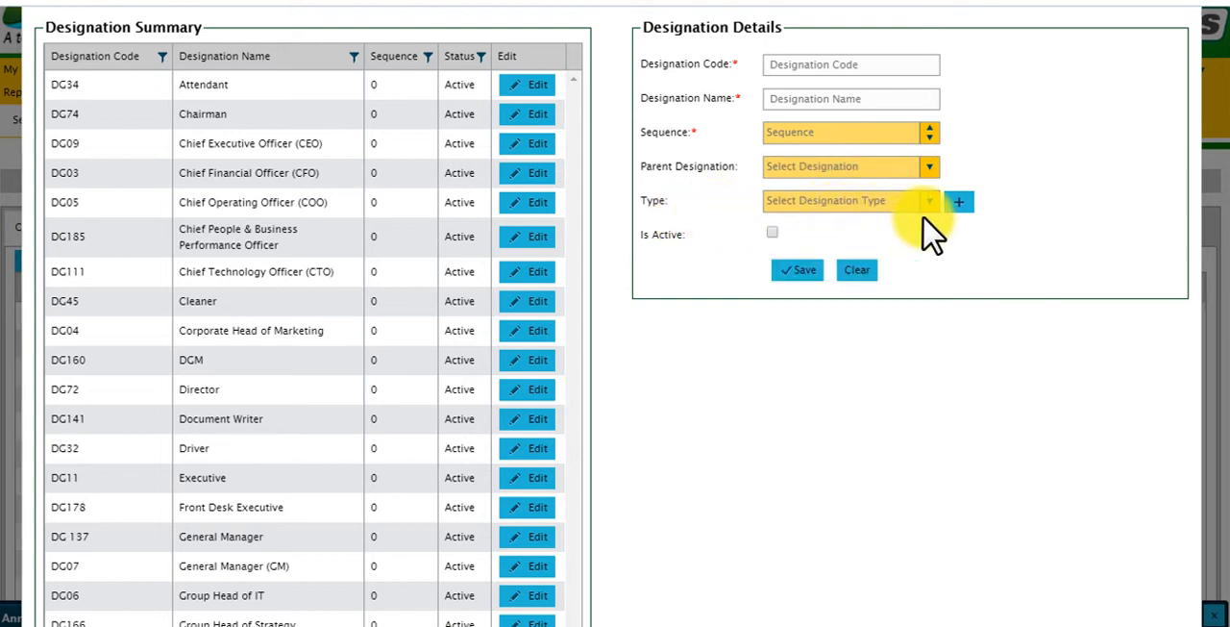
{"action": "left_click", "coordinate": [961, 204]}
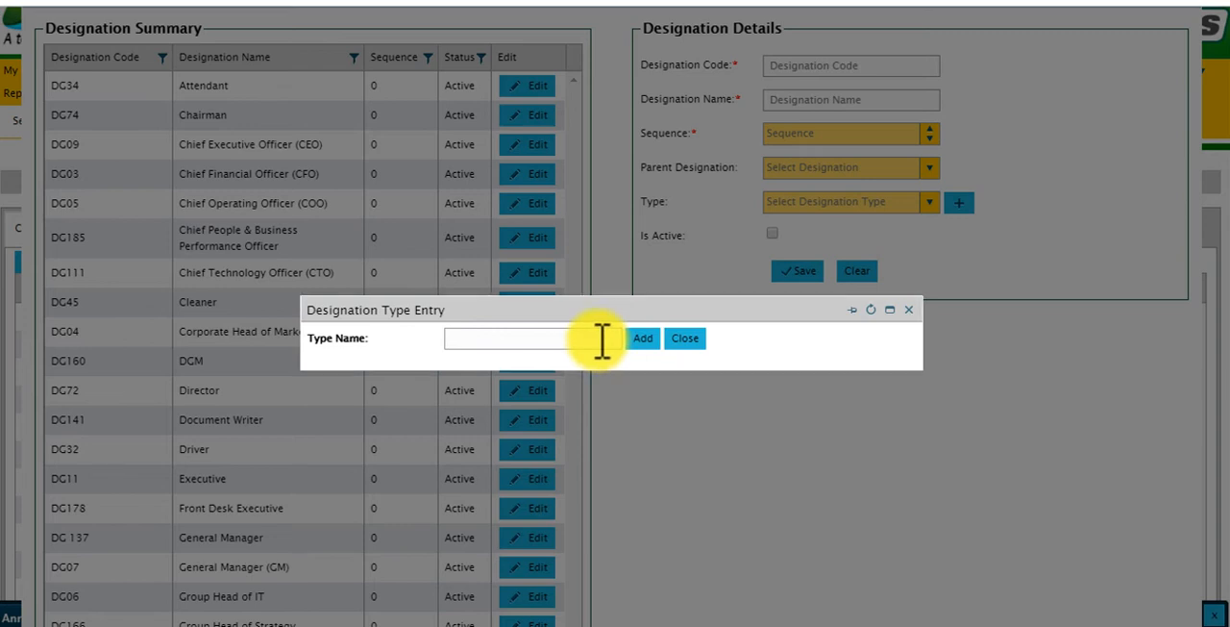
{"action": "left_click", "coordinate": [908, 310]}
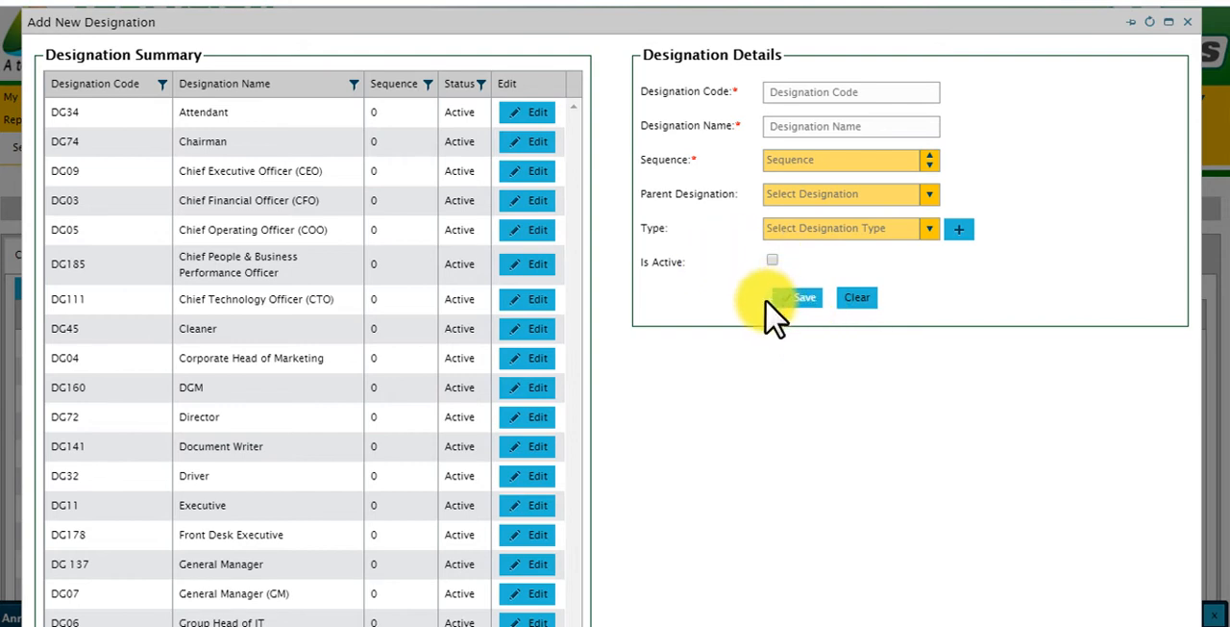
Load the Attendant designation's details for editing and close the designation form without saving.
{"action": "left_click", "coordinate": [537, 113]}
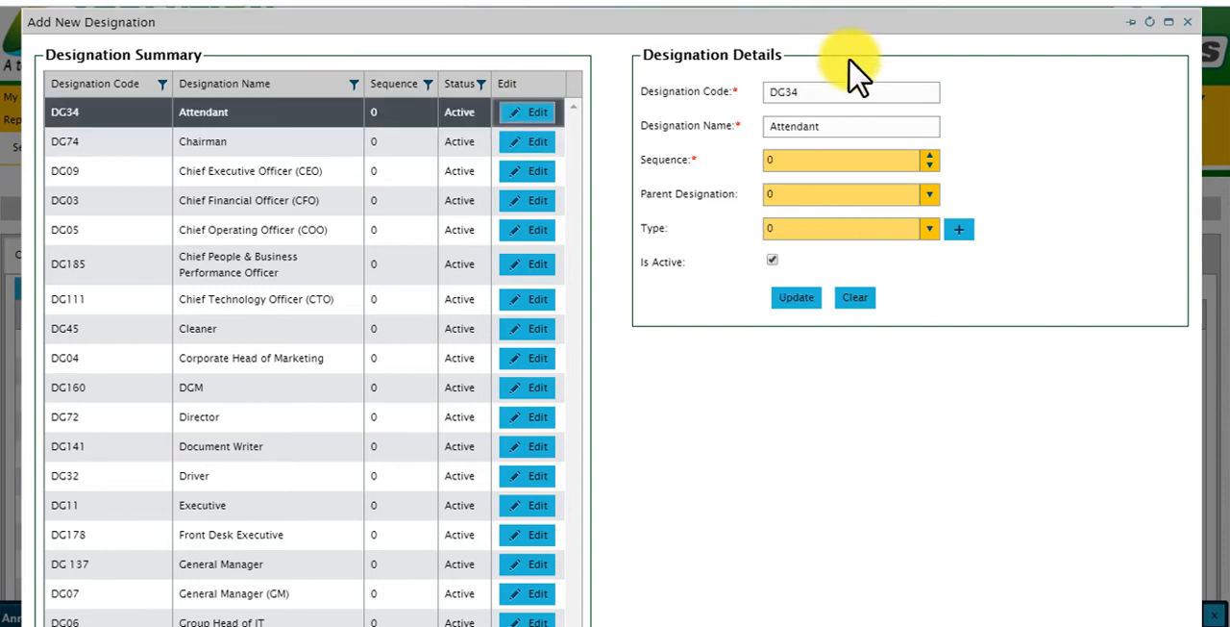
{"action": "left_click", "coordinate": [855, 88]}
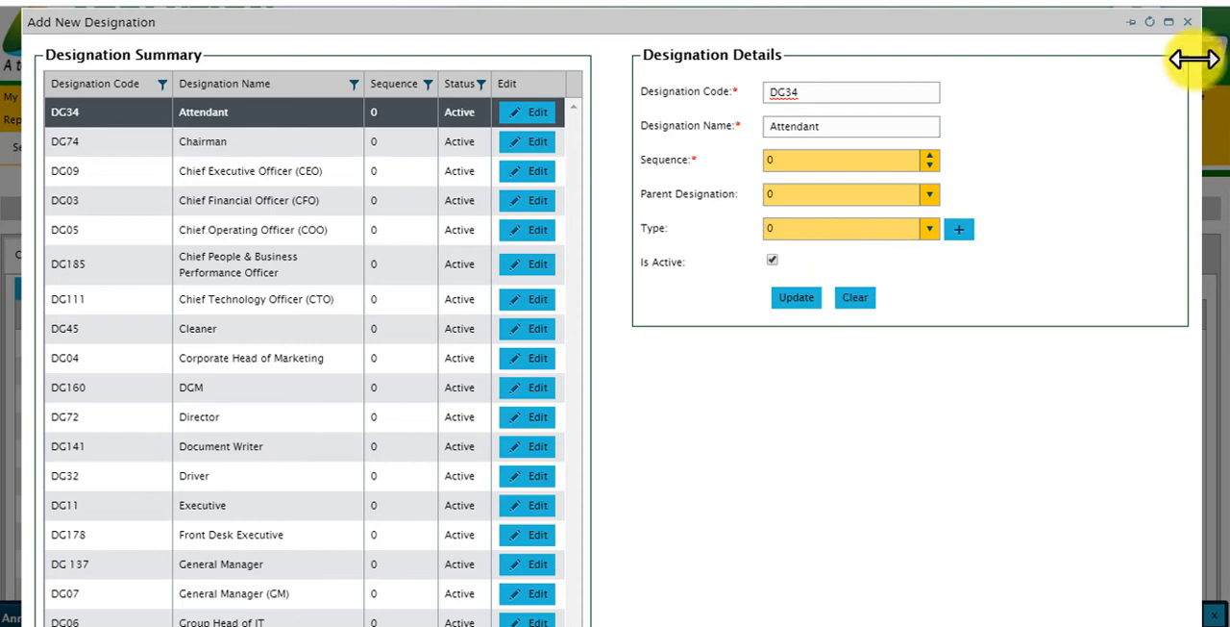
{"action": "left_click", "coordinate": [1188, 21]}
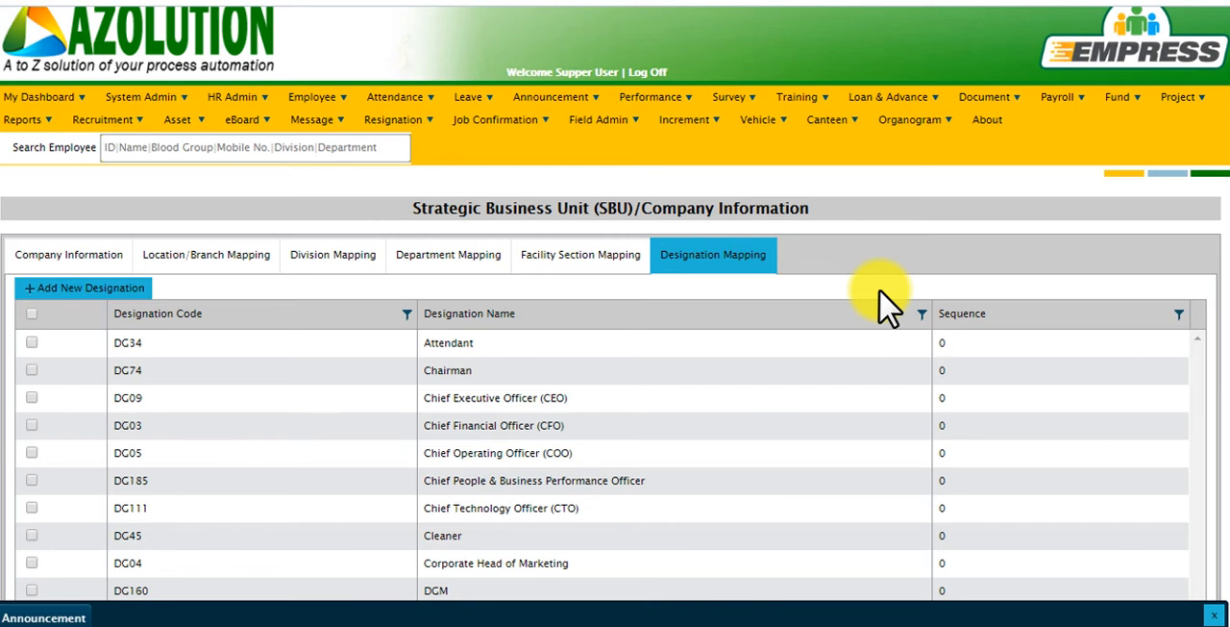
Open the Azolution Software & Engineers Limited company for editing and review the Kawran Bazar branch selection in its location/branch mapping.
{"action": "left_click", "coordinate": [85, 265]}
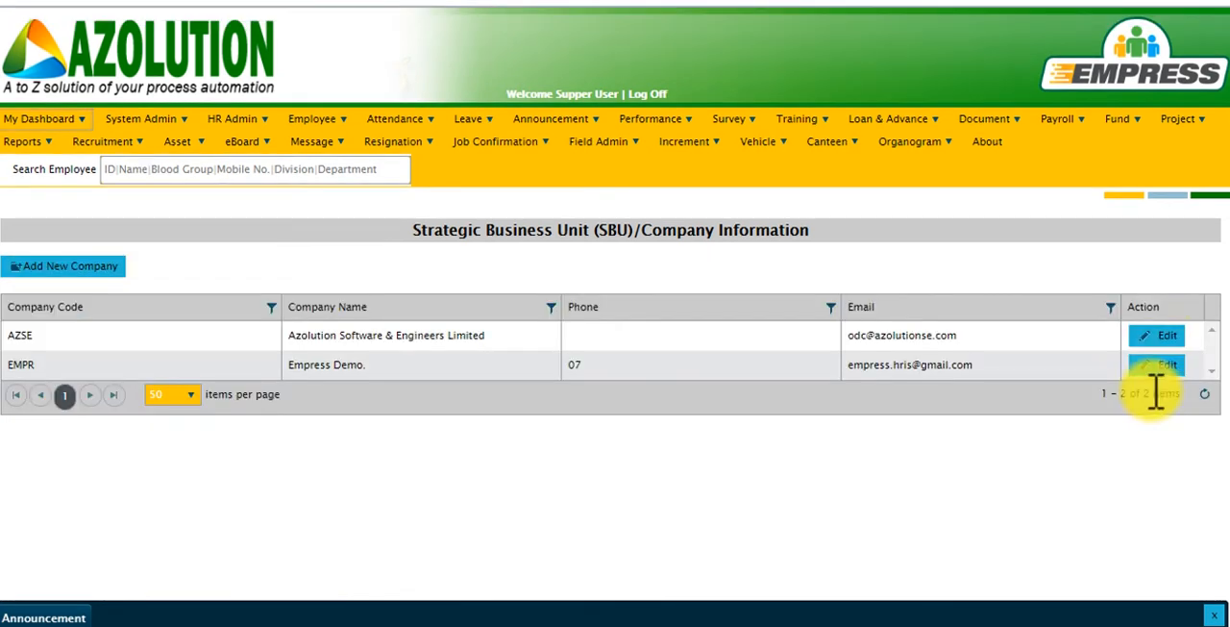
{"action": "left_click", "coordinate": [1163, 337]}
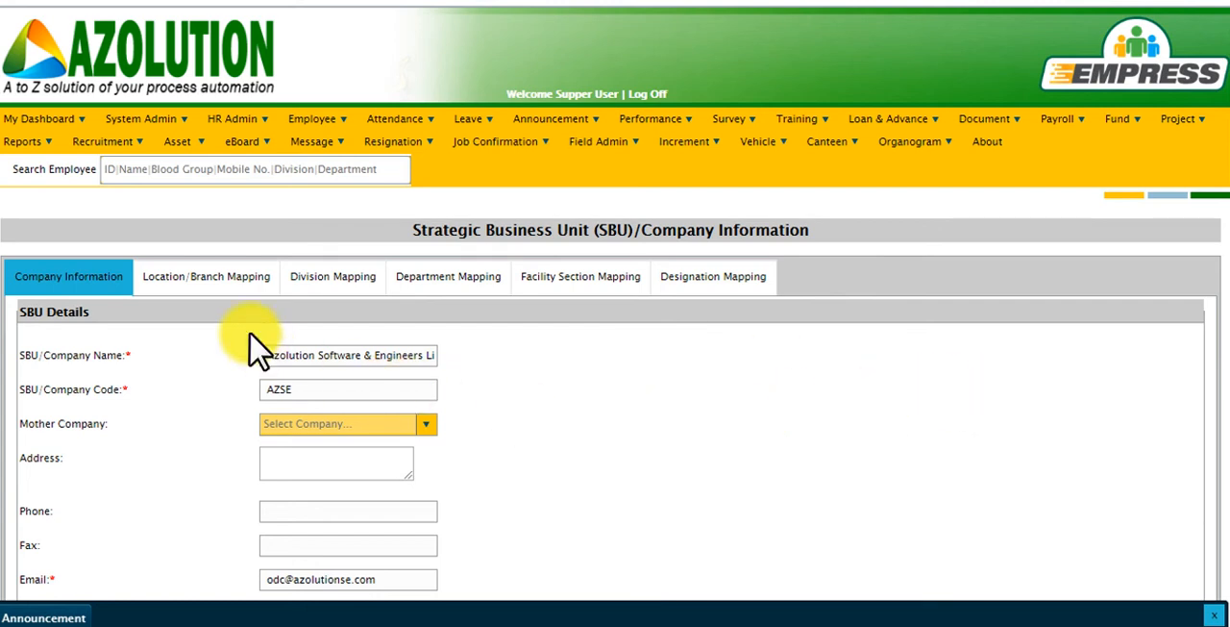
{"action": "left_click", "coordinate": [212, 294]}
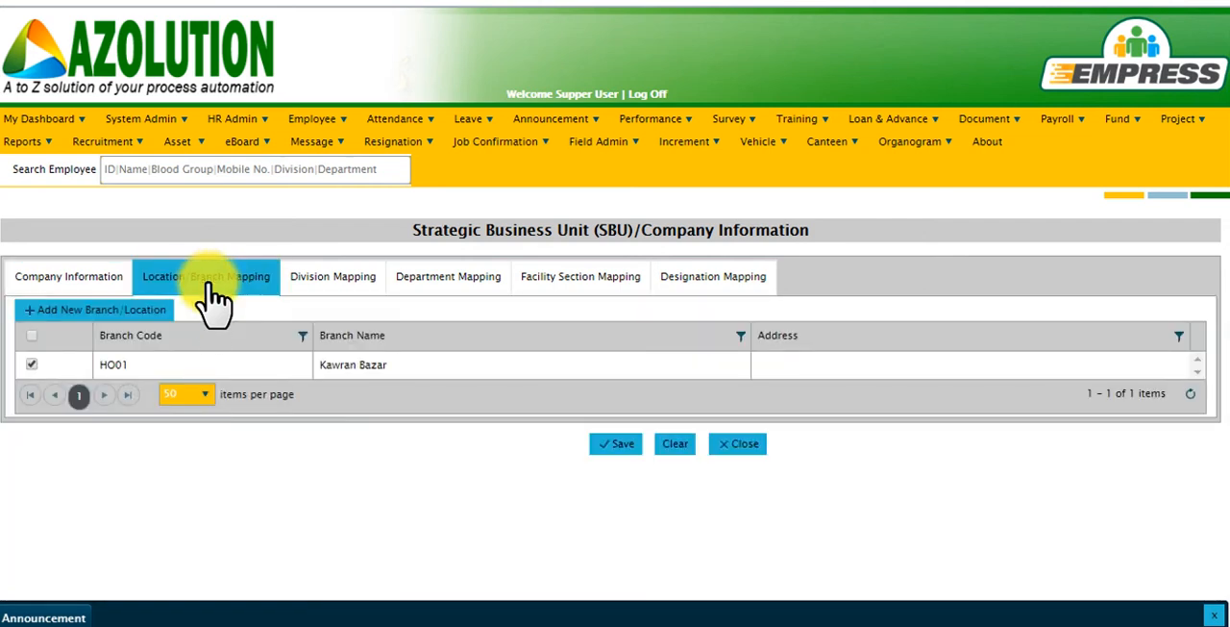
{"action": "left_click", "coordinate": [29, 366]}
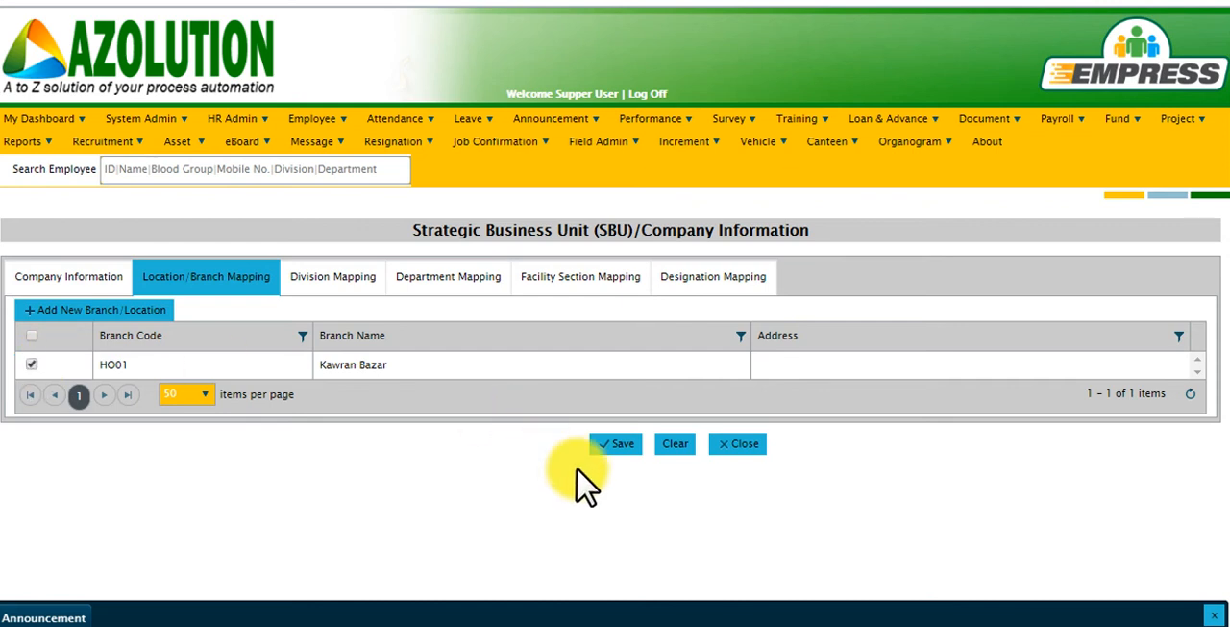
Have both the HR Division and the IT Division selected in the company's division mapping.
{"action": "left_click", "coordinate": [349, 287]}
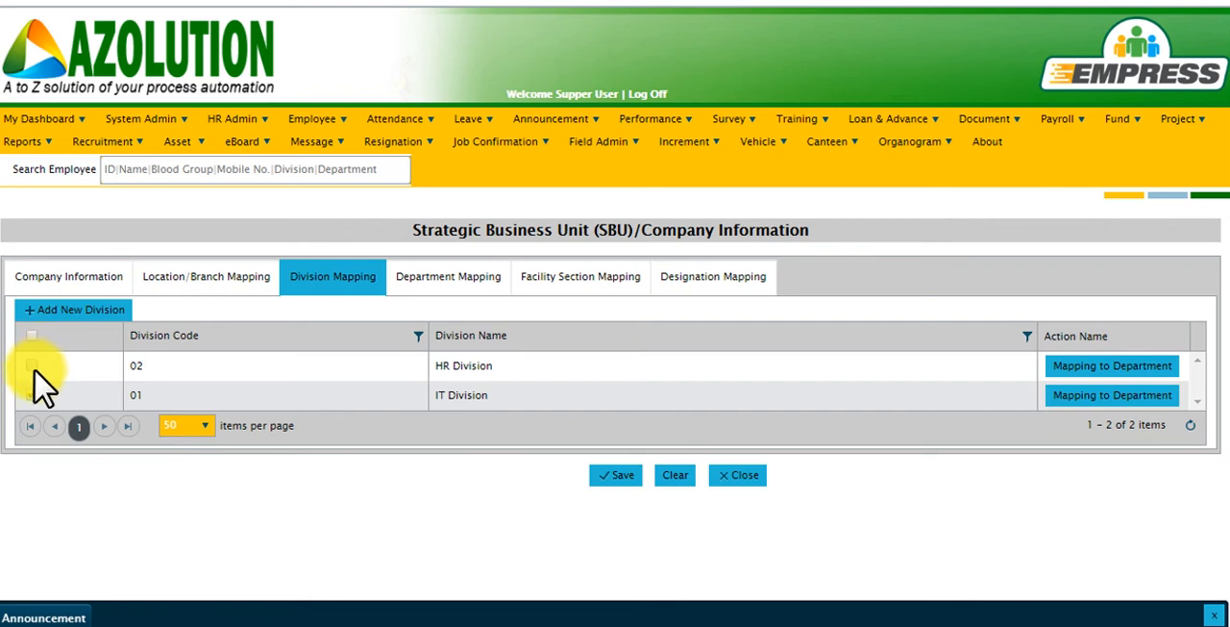
{"action": "left_click", "coordinate": [32, 394]}
{"action": "left_click", "coordinate": [31, 365]}
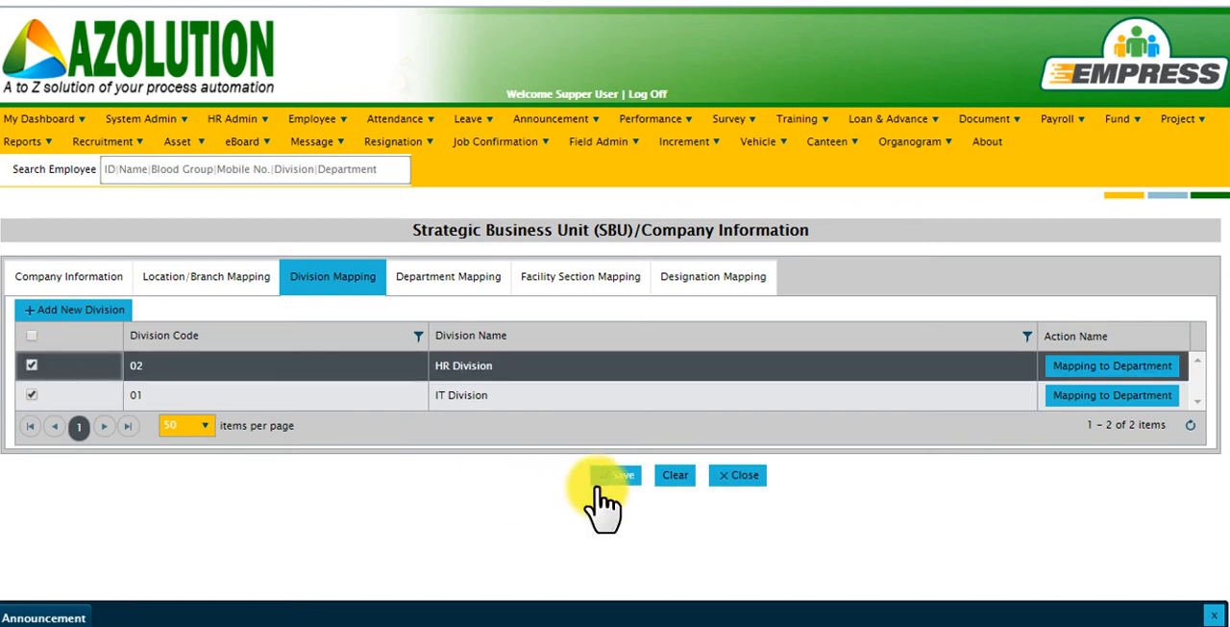
Review the selected departments in the company's department mapping and the facility listed in its facility section mapping.
{"action": "left_click", "coordinate": [463, 280]}
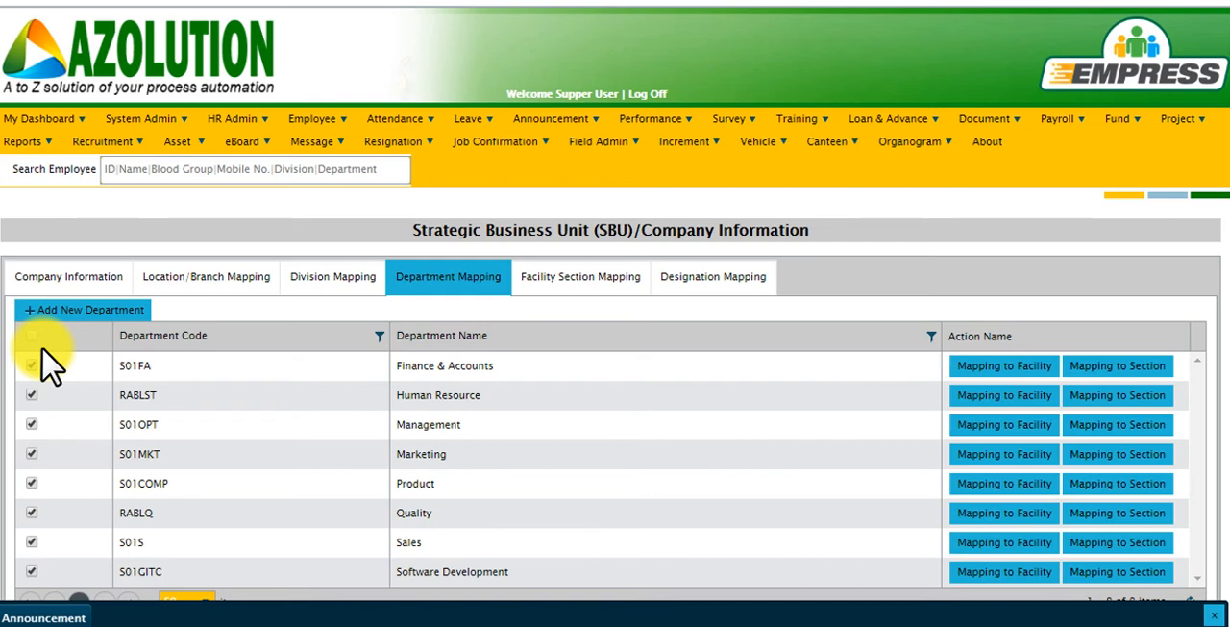
{"action": "scroll", "coordinate": [48, 365], "scroll_direction": "down", "scroll_amount": 1}
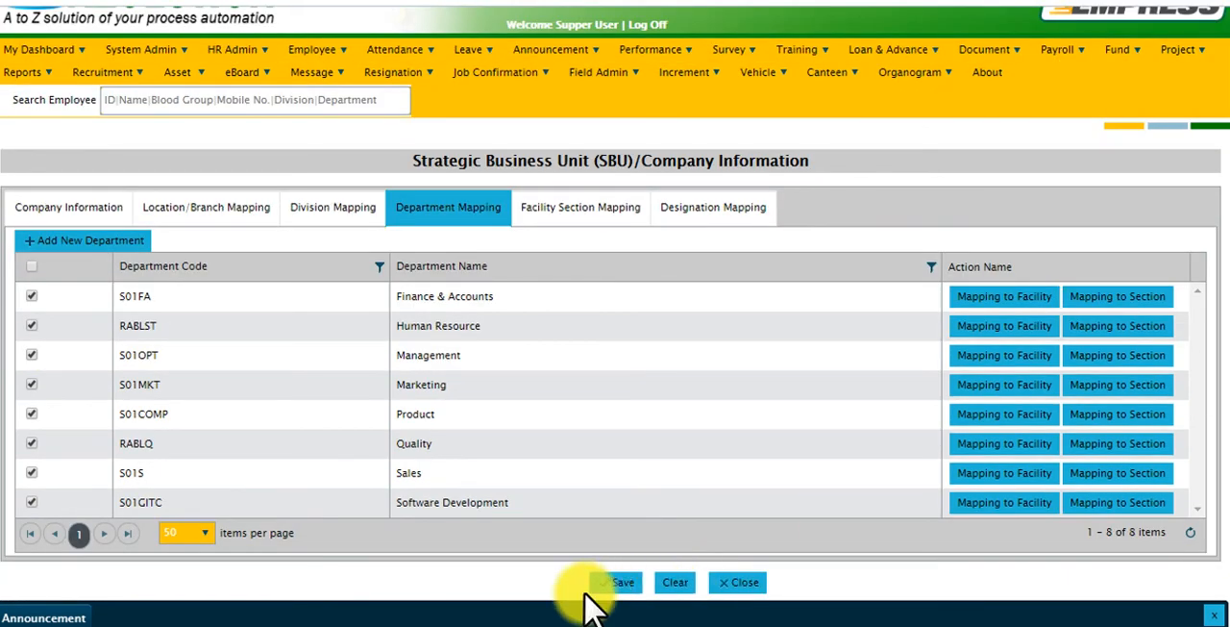
{"action": "left_click", "coordinate": [585, 221]}
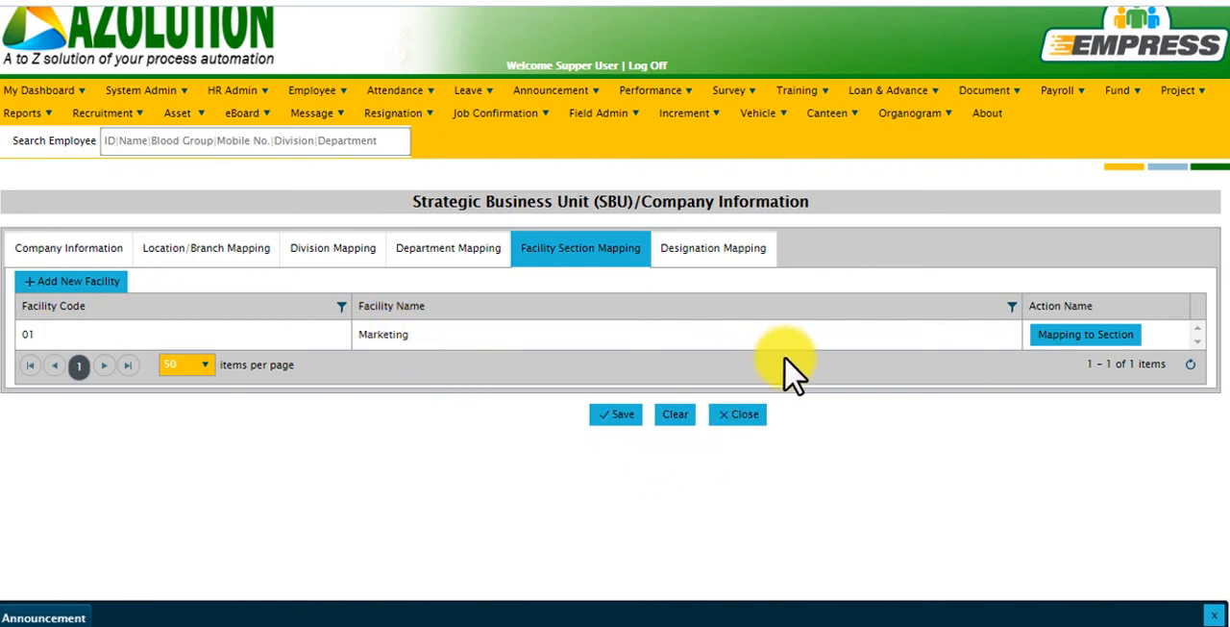
Clear the selection of all designations in the company's designation mapping.
{"action": "left_click", "coordinate": [719, 250]}
{"action": "scroll", "coordinate": [722, 264], "scroll_direction": "down", "scroll_amount": 1}
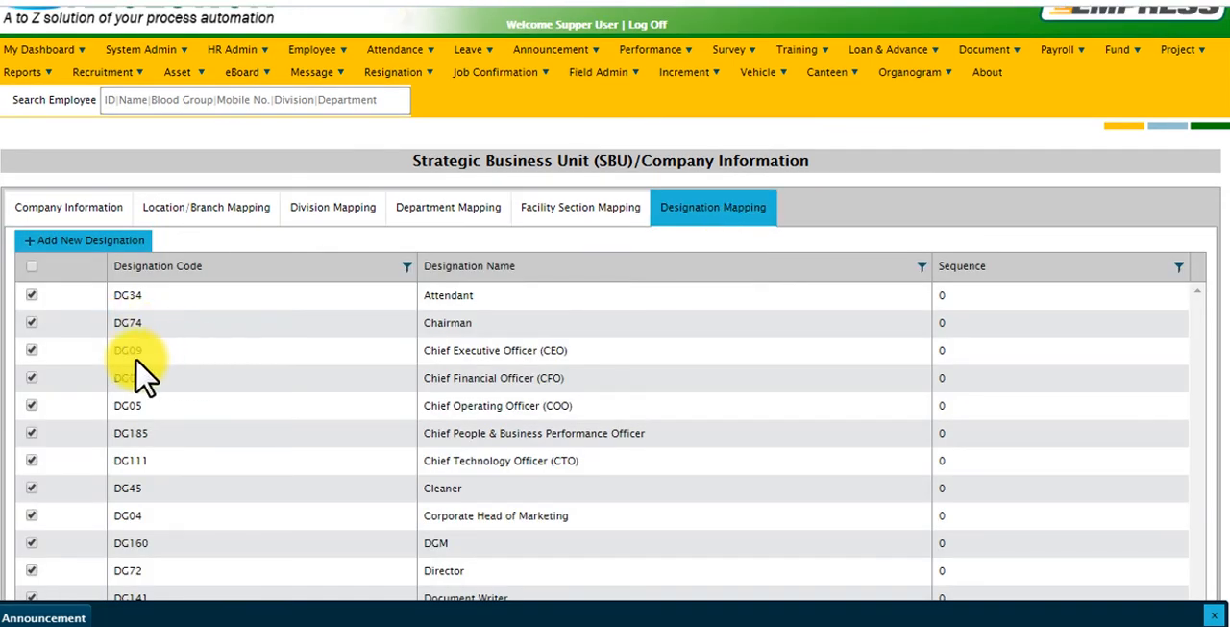
{"action": "left_click", "coordinate": [31, 269]}
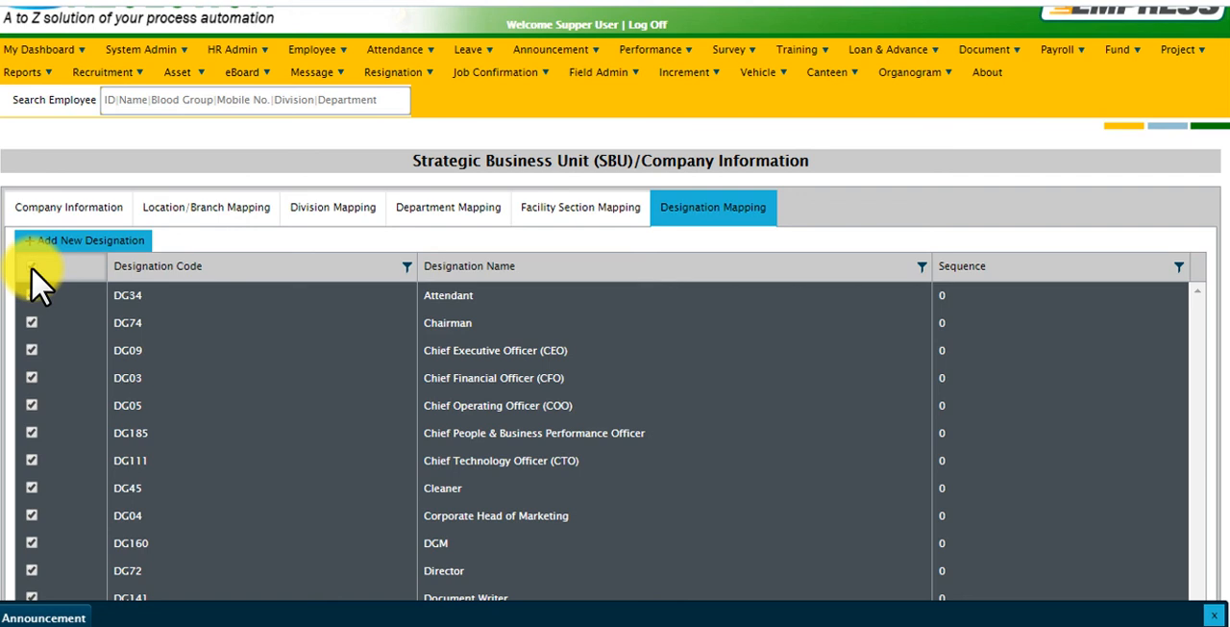
{"action": "left_click", "coordinate": [31, 268]}
Select the Attendant, Chairman, CEO, CFO, COO and Chief People & Business Performance Officer designations for the company.
{"action": "left_click", "coordinate": [32, 295]}
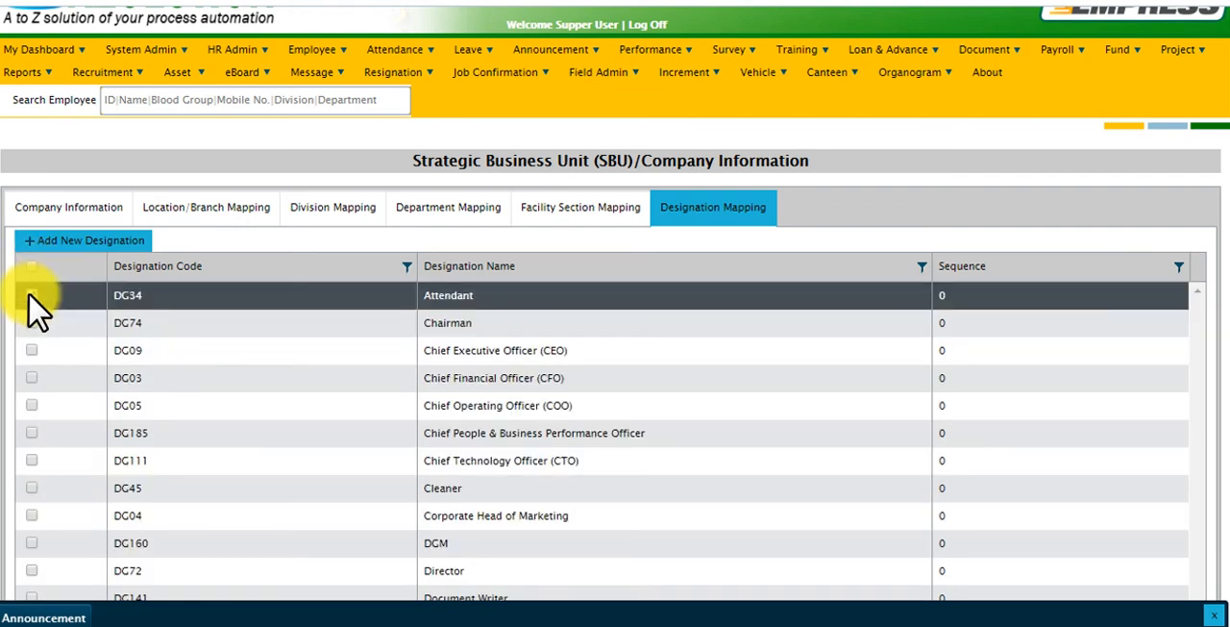
{"action": "left_click", "coordinate": [32, 323]}
{"action": "left_click", "coordinate": [31, 350]}
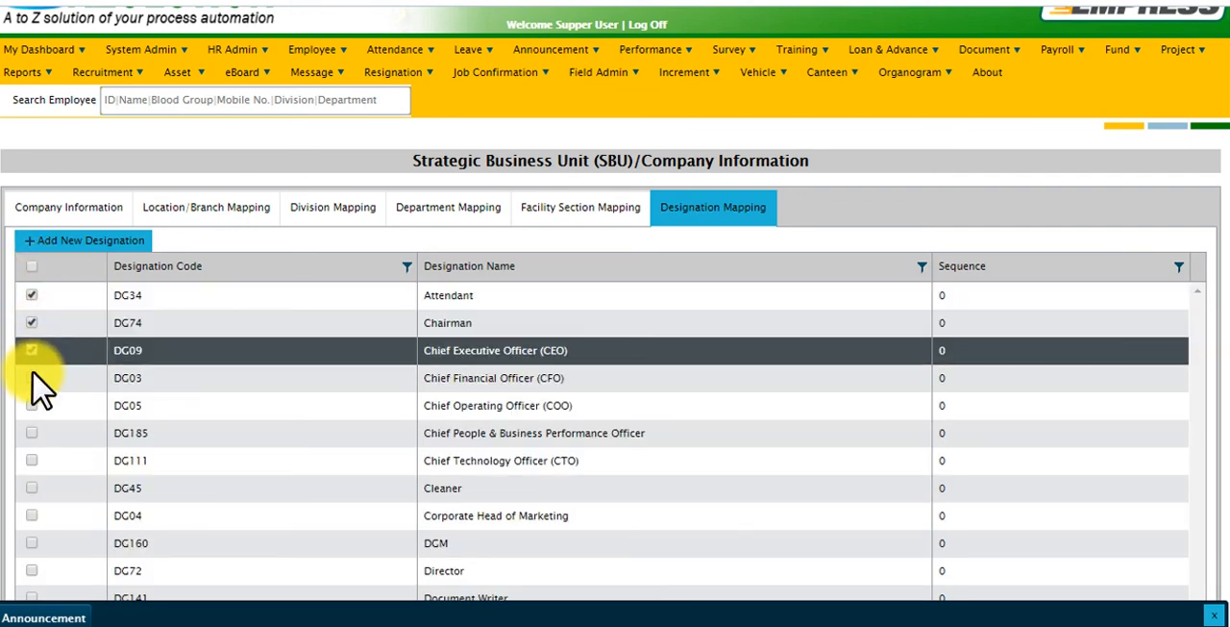
{"action": "left_click", "coordinate": [32, 377]}
{"action": "left_click", "coordinate": [32, 405]}
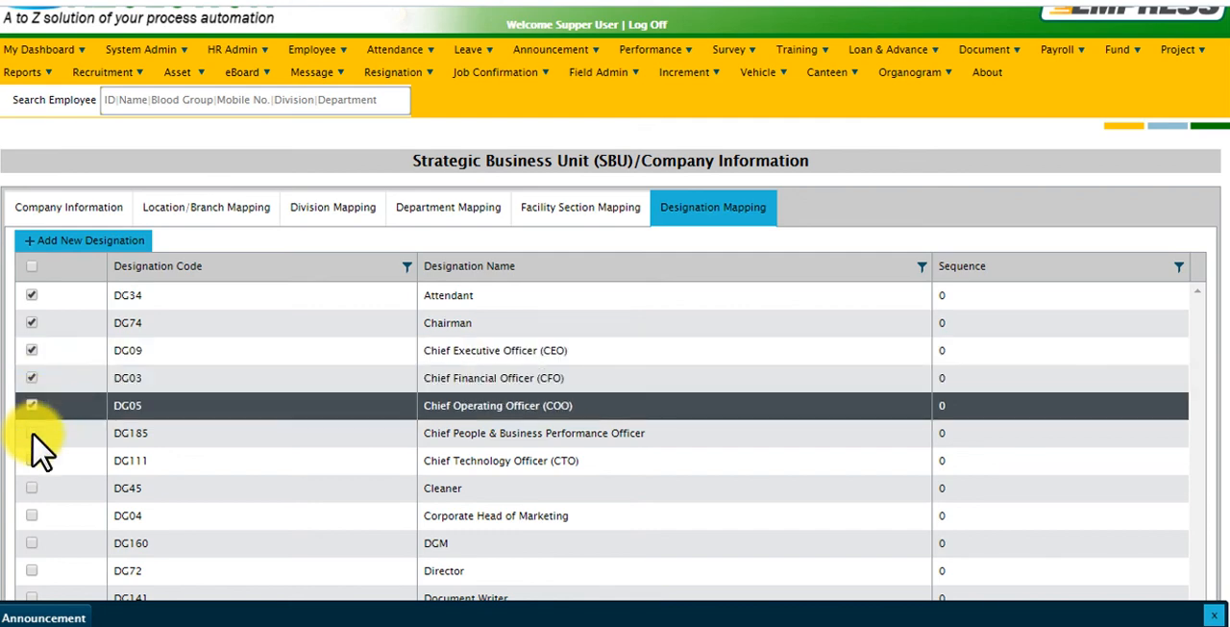
{"action": "left_click", "coordinate": [32, 432]}
{"action": "left_click_drag", "start_coordinate": [1229, 184], "coordinate": [1229, 576]}
{"action": "left_click_drag", "start_coordinate": [1229, 500], "coordinate": [1229, 73]}
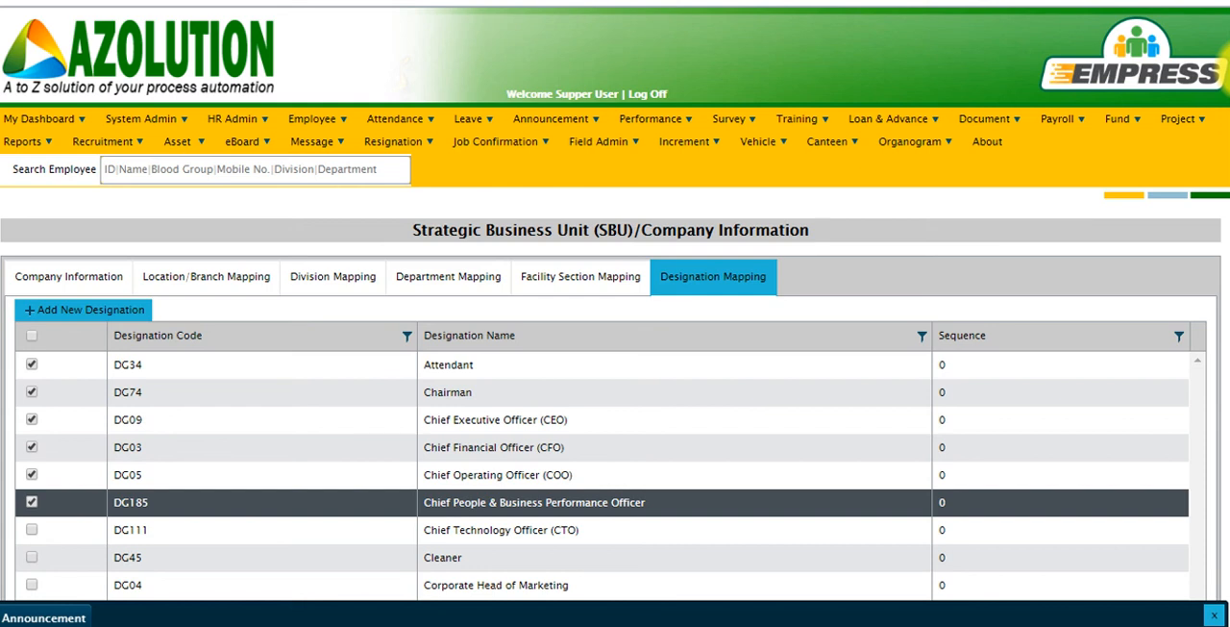